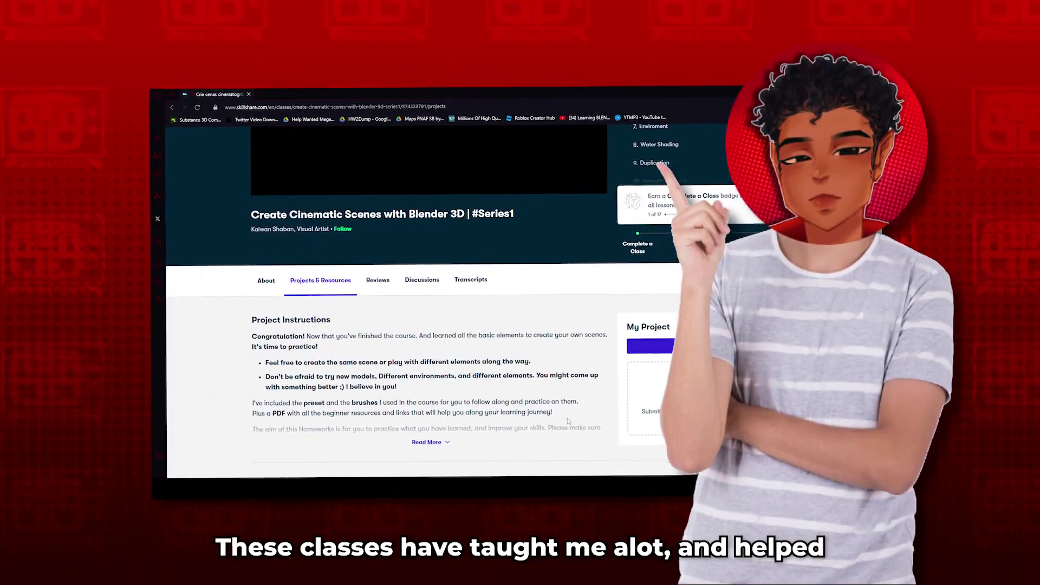
scroll(568, 417, "up", 1)
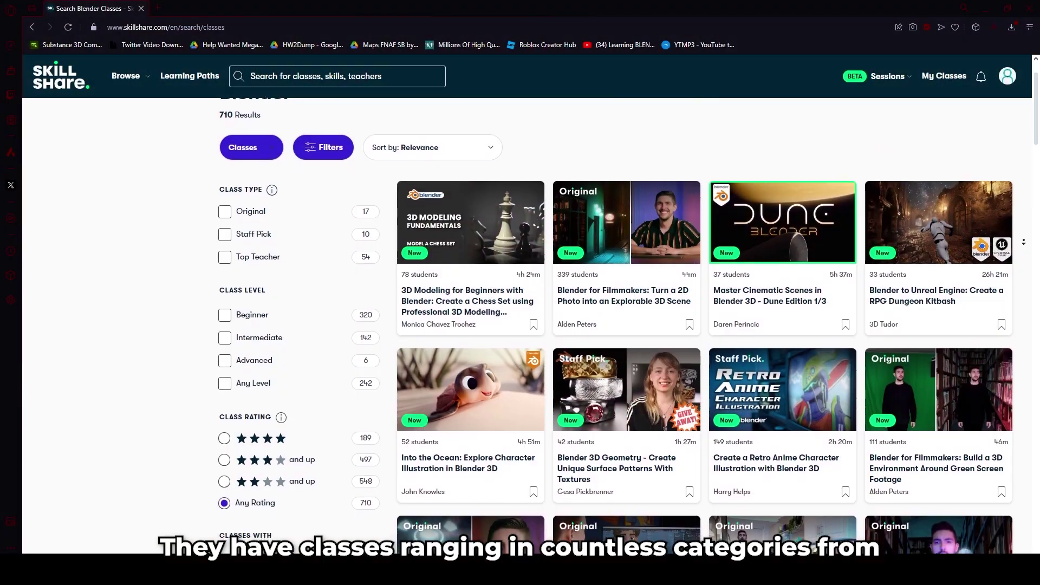
scroll(616, 325, "down", 1)
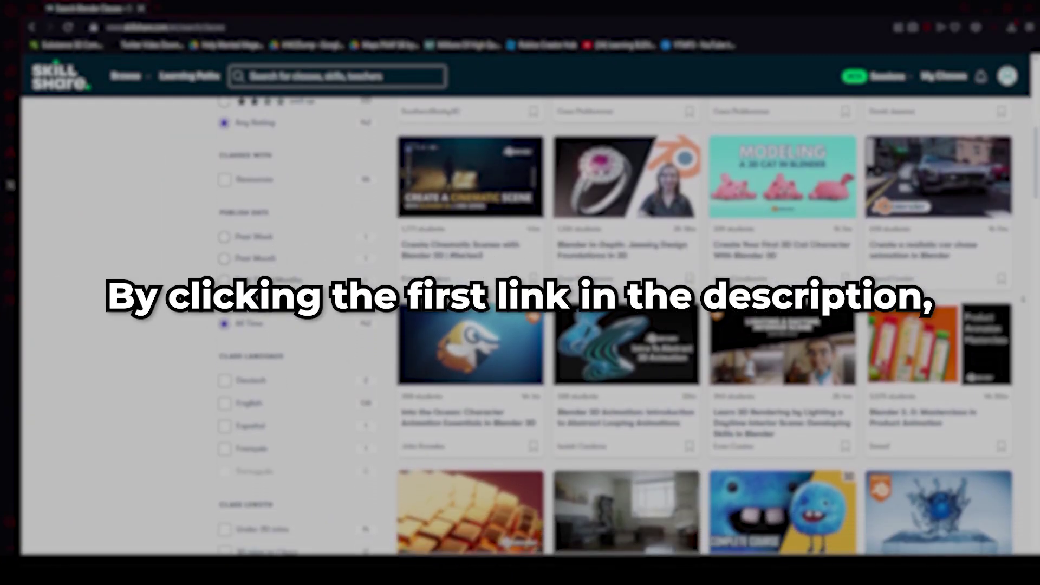
scroll(616, 325, "down", 3)
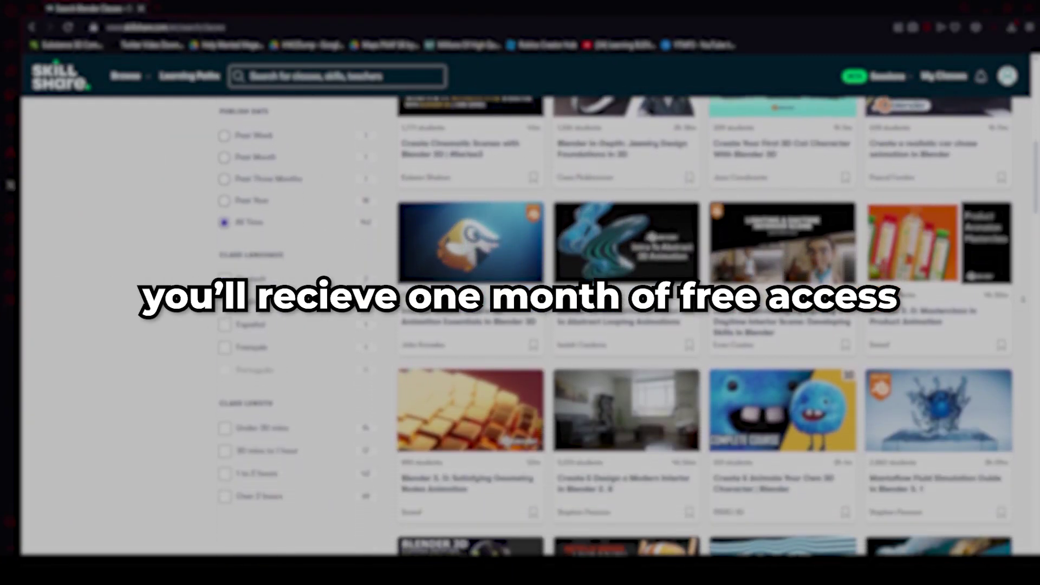
scroll(616, 326, "down", 2)
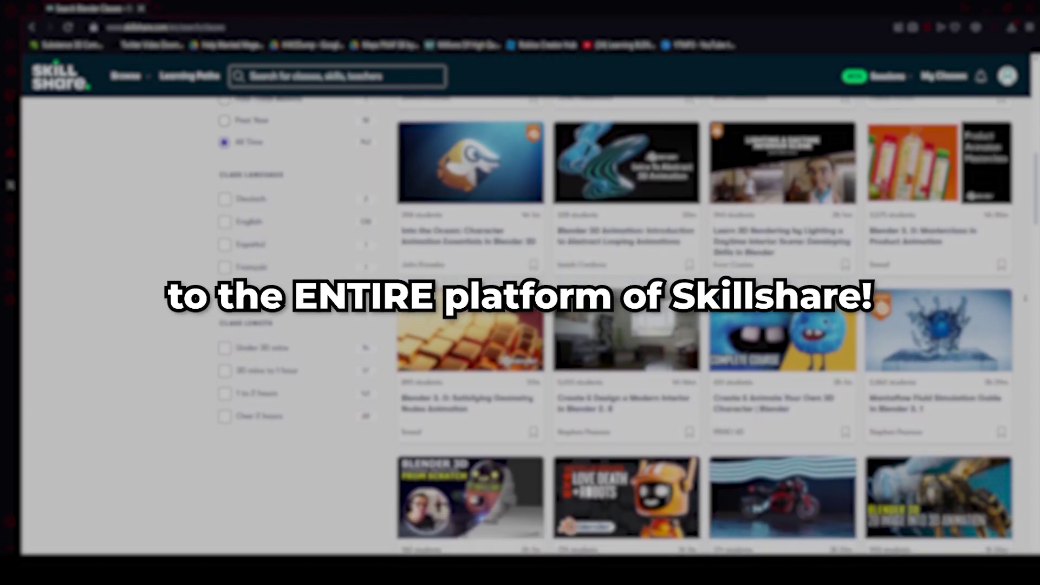
scroll(617, 325, "down", 2)
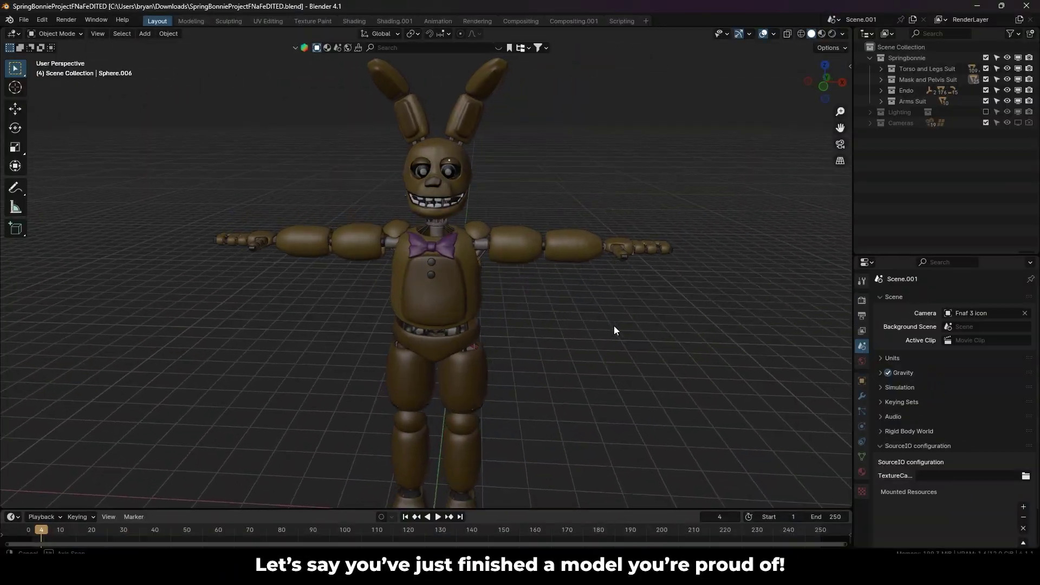
Add an armature to the scene and set its bones to display in front of the character model.
middle_click_drag(613, 327, 634, 297)
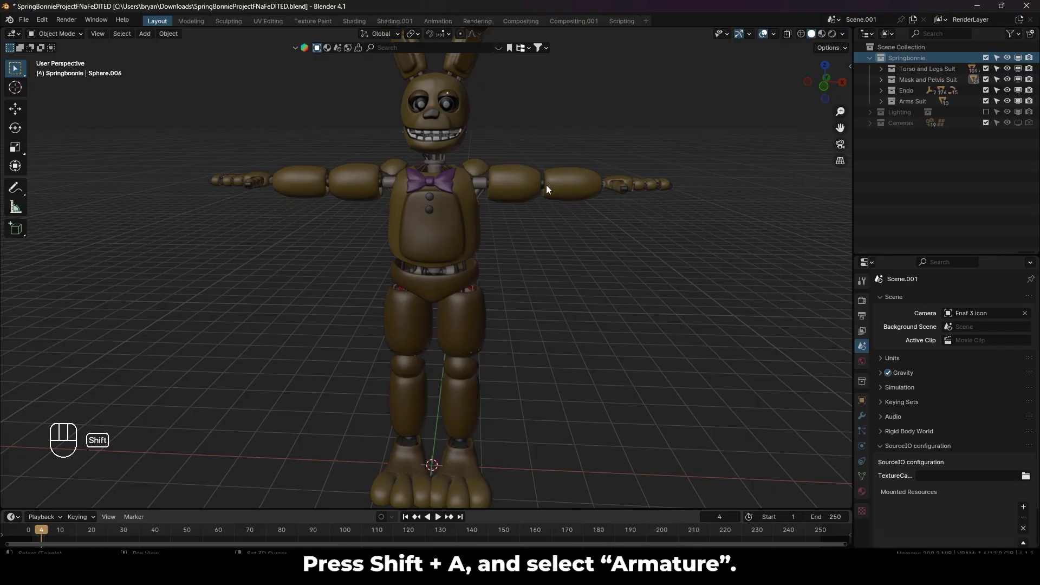
key("shift+a")
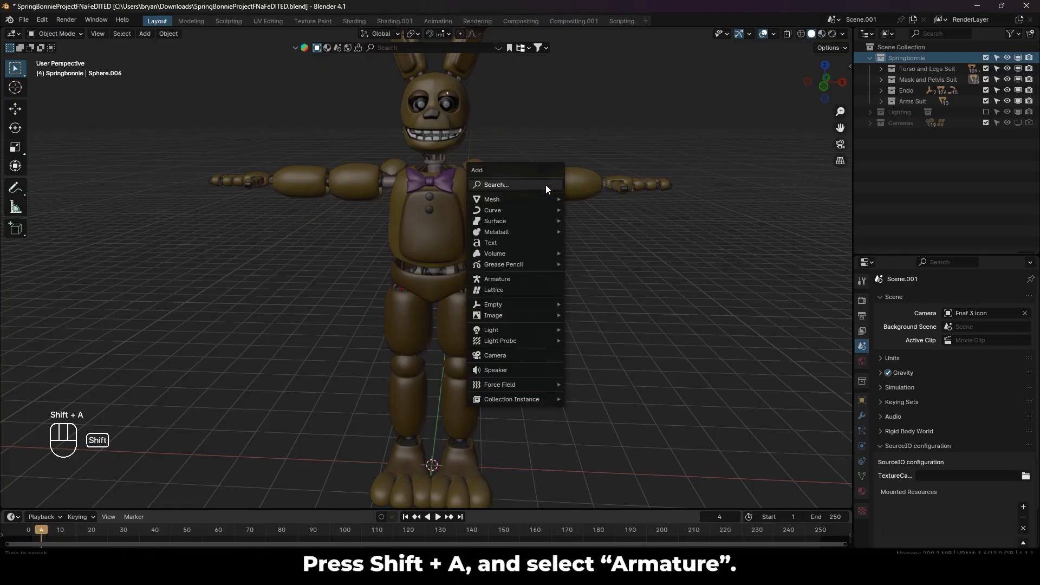
left_click(540, 276)
left_click(863, 447)
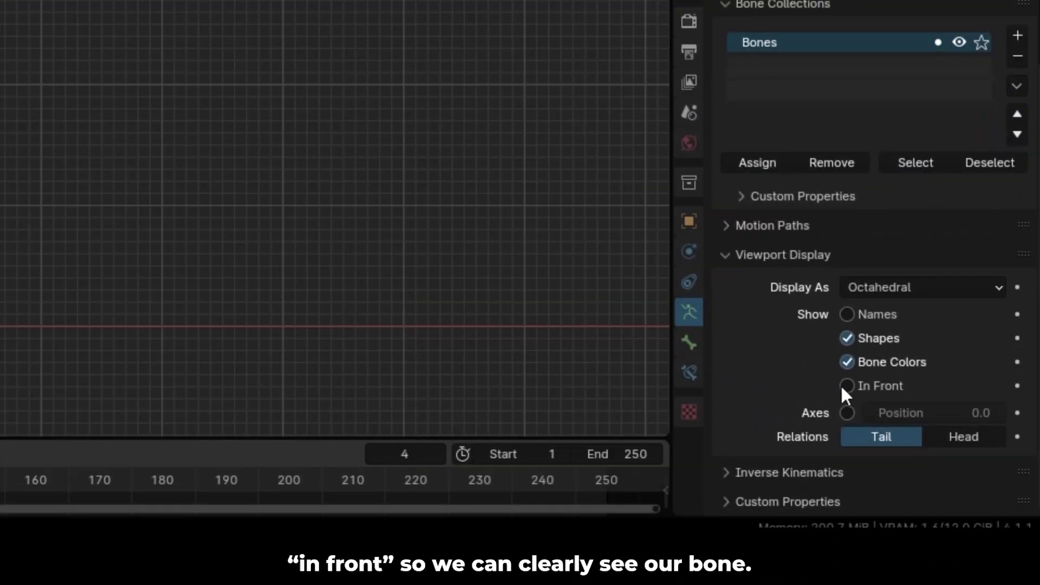
left_click(942, 542)
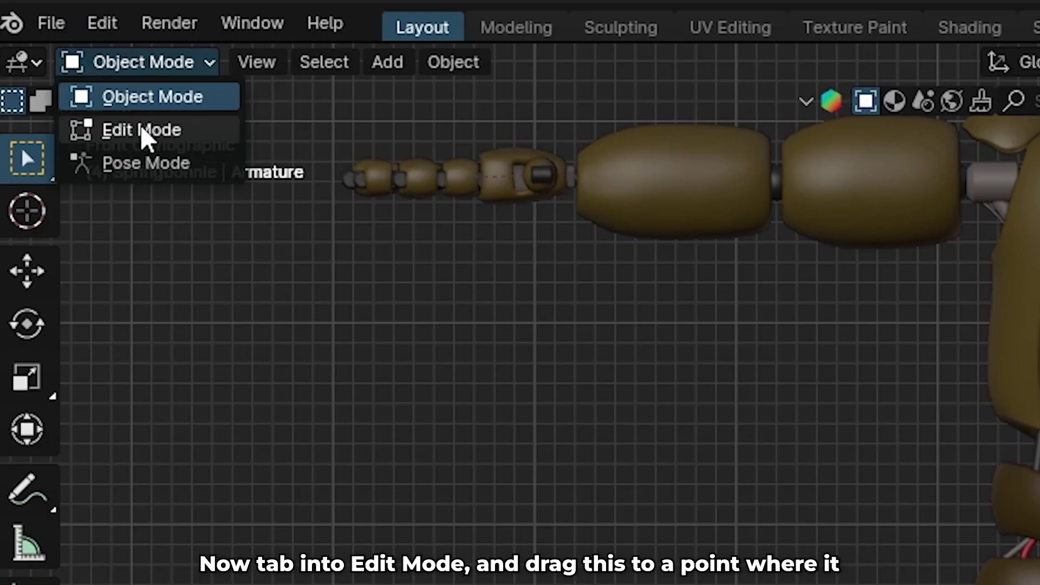
Enter Edit Mode on the armature and move the whole bone up into the character's pelvis.
left_click(86, 130)
key("a")
key("g")
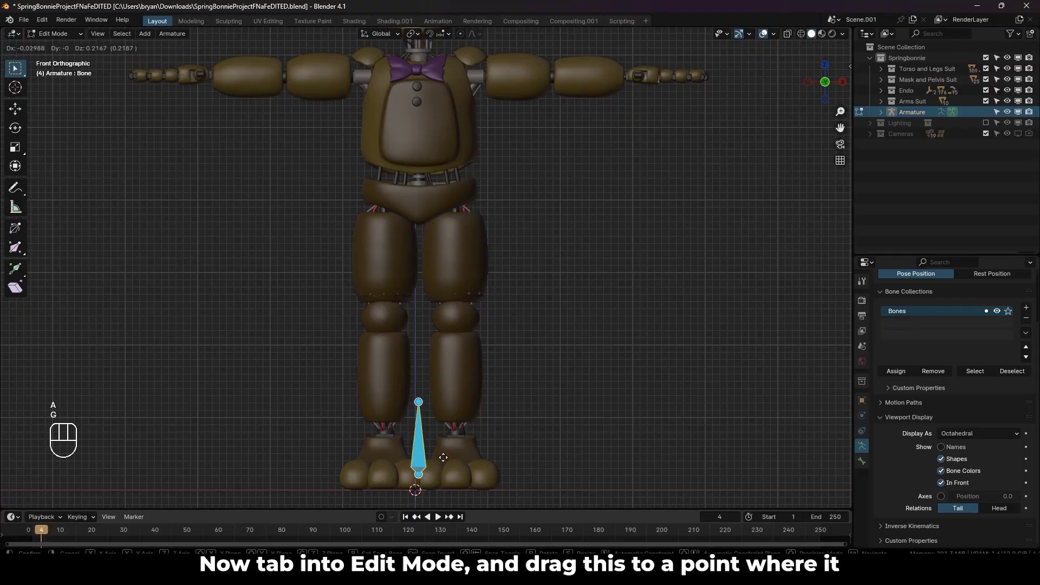
left_click(445, 209)
scroll(464, 190, "up", 4)
key("s")
key("Escape")
In front view, extrude a spine bone from the pelvis bone's tip straight up along Z to the neck.
middle_click_drag(650, 228, 827, 219)
key("KP_1")
key("e")
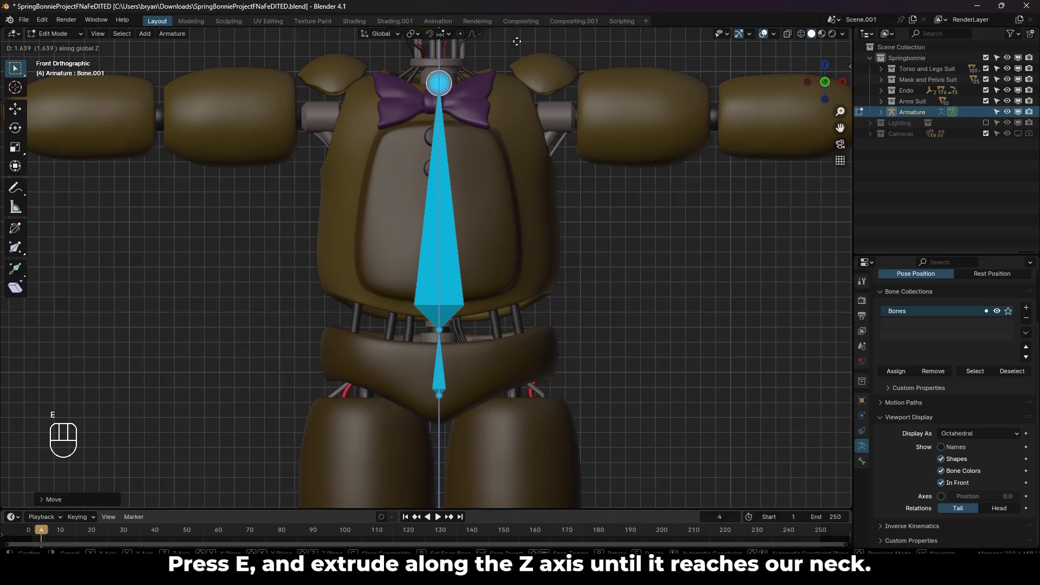
scroll(579, 146, "down", 5)
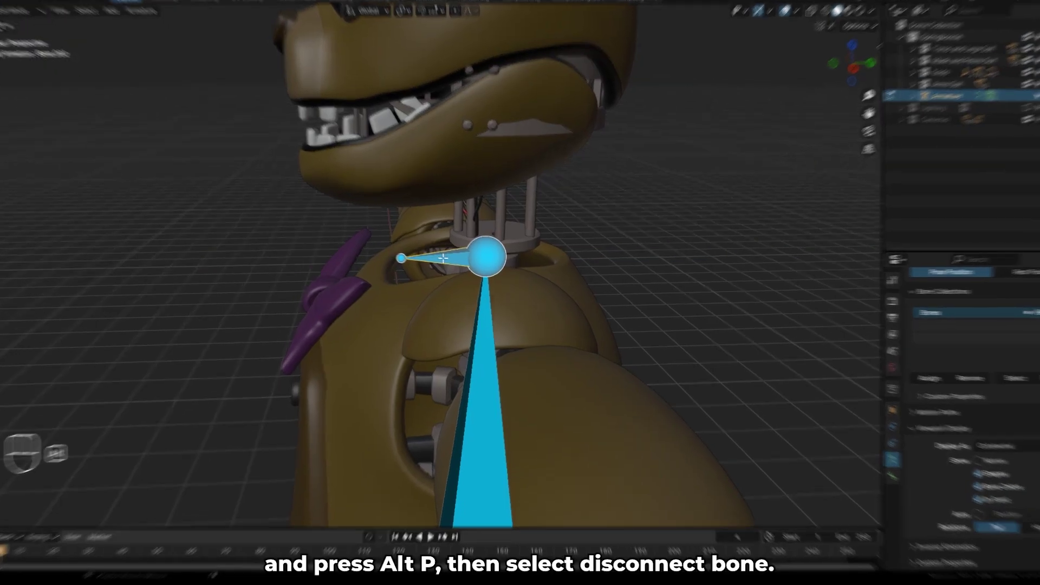
Disconnect the small forward-pointing bone from the spine bone and move it forward along Y toward the bow tie.
key("alt+p")
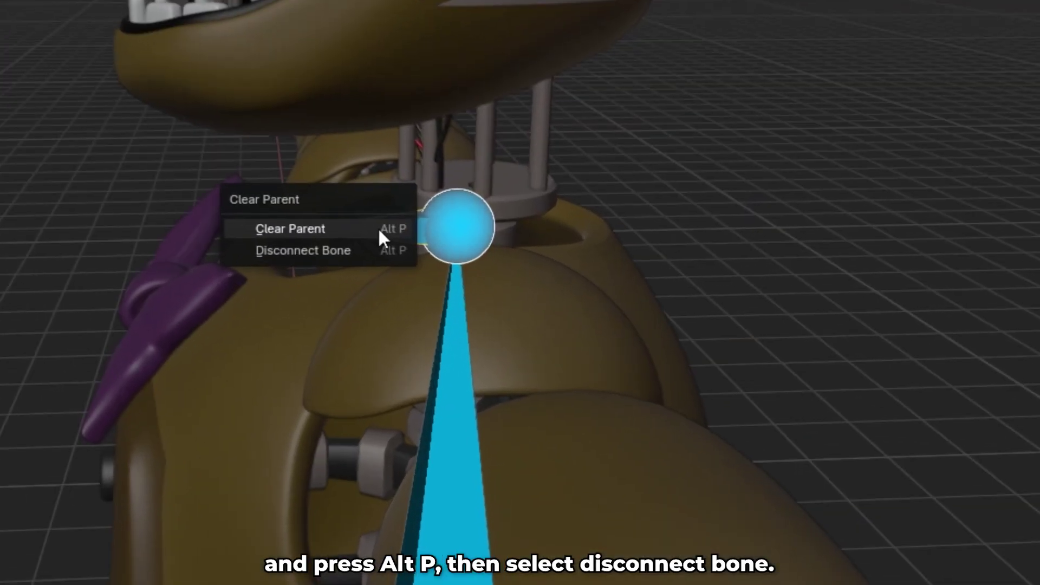
left_click(384, 246)
key("g")
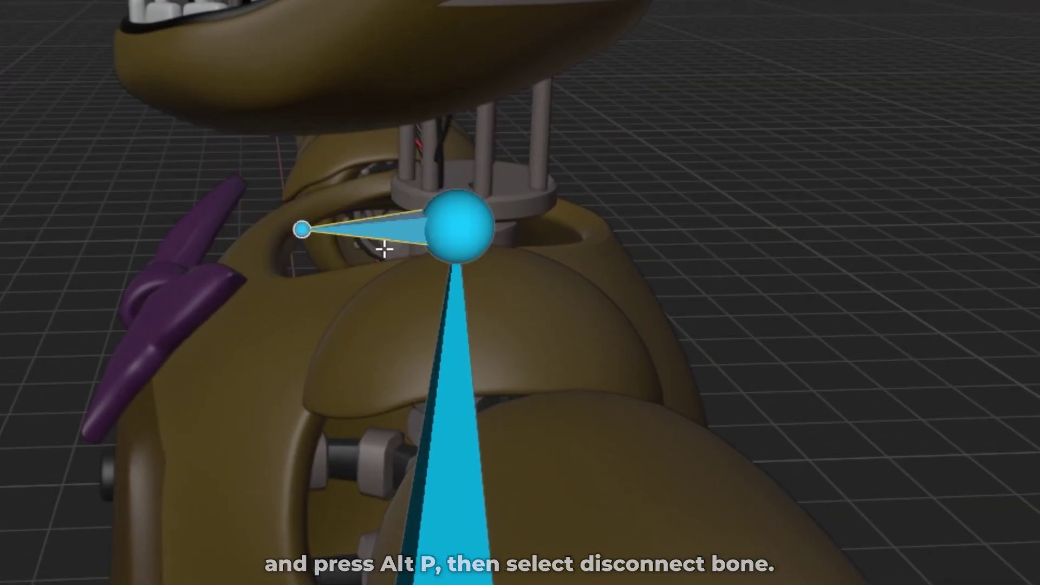
key("y")
left_click(340, 260)
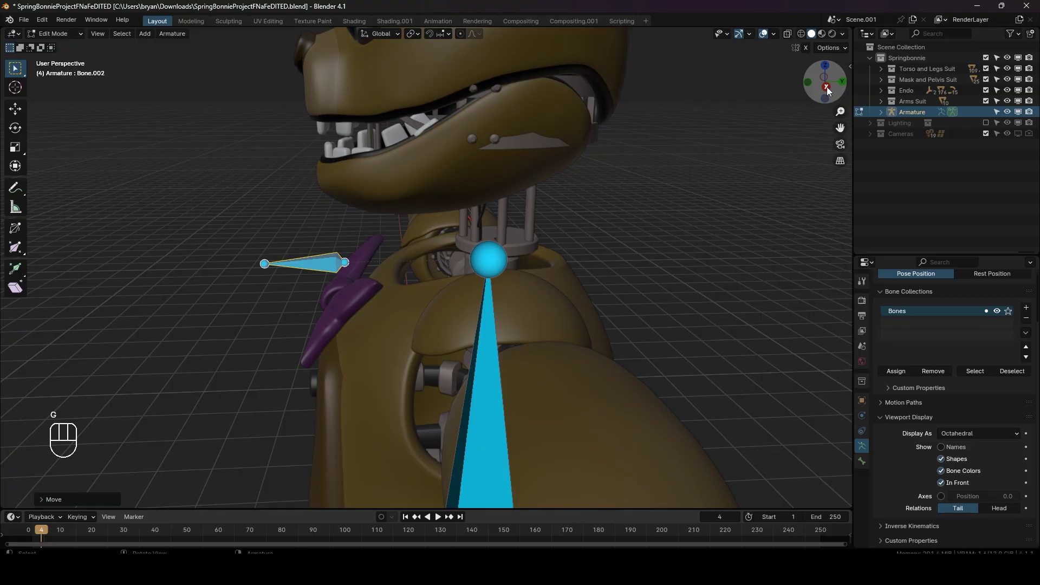
In Object Mode, snap the 3D cursor to the selected centre knot of the bow tie.
left_click(827, 87)
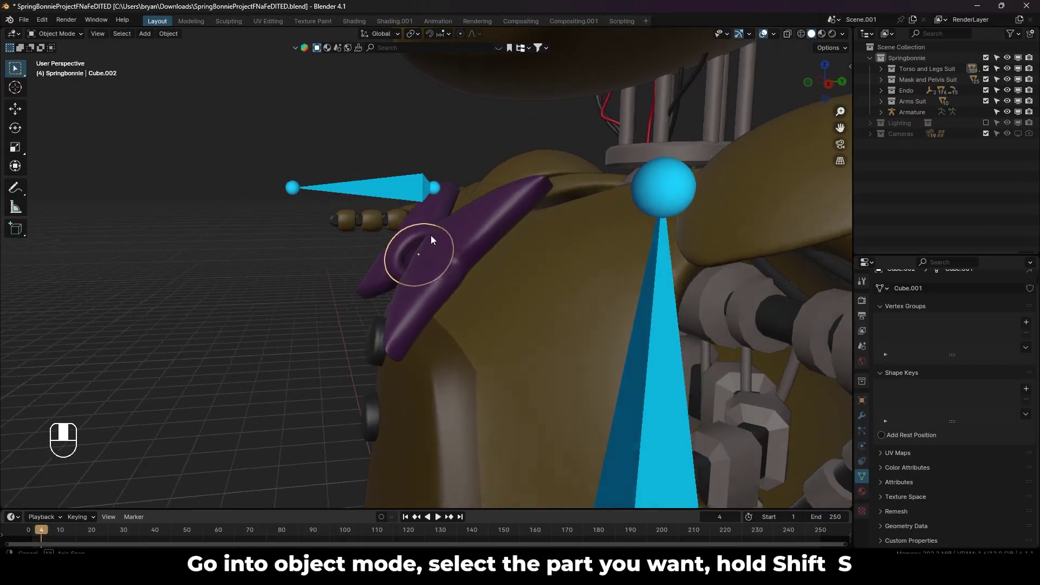
middle_click_drag(431, 235, 449, 246)
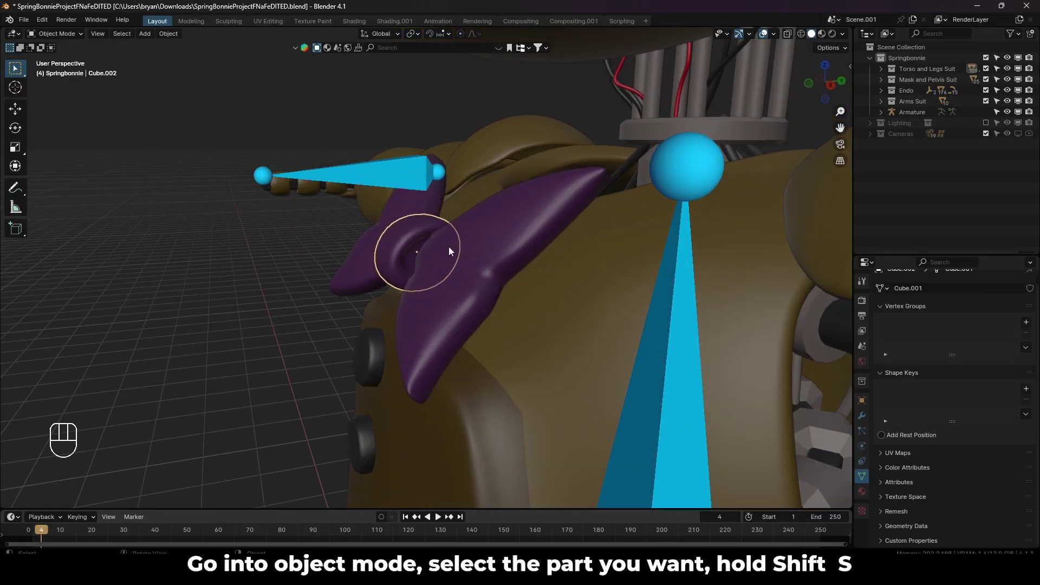
key("shift+s")
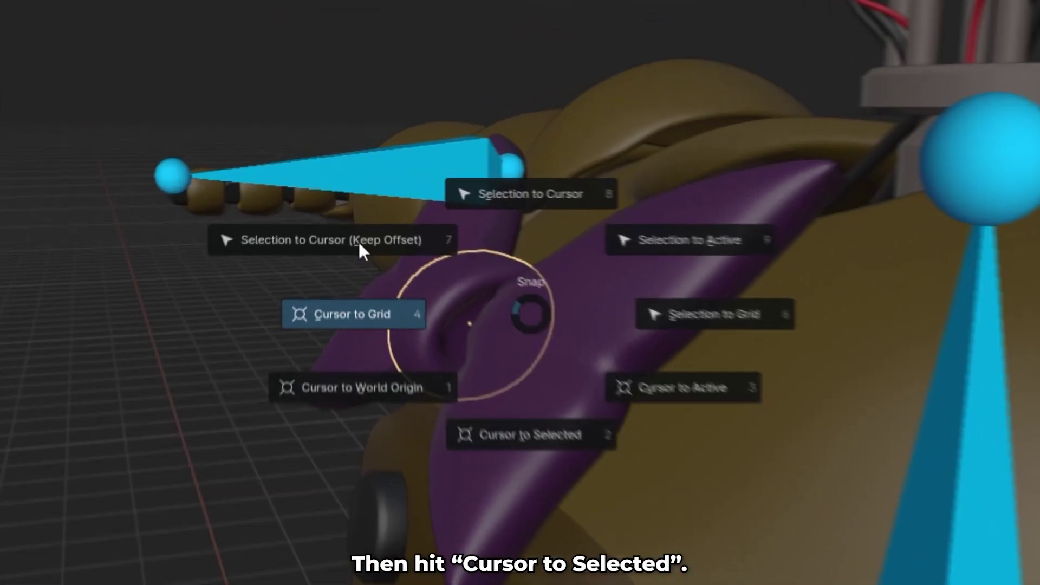
left_click(523, 441)
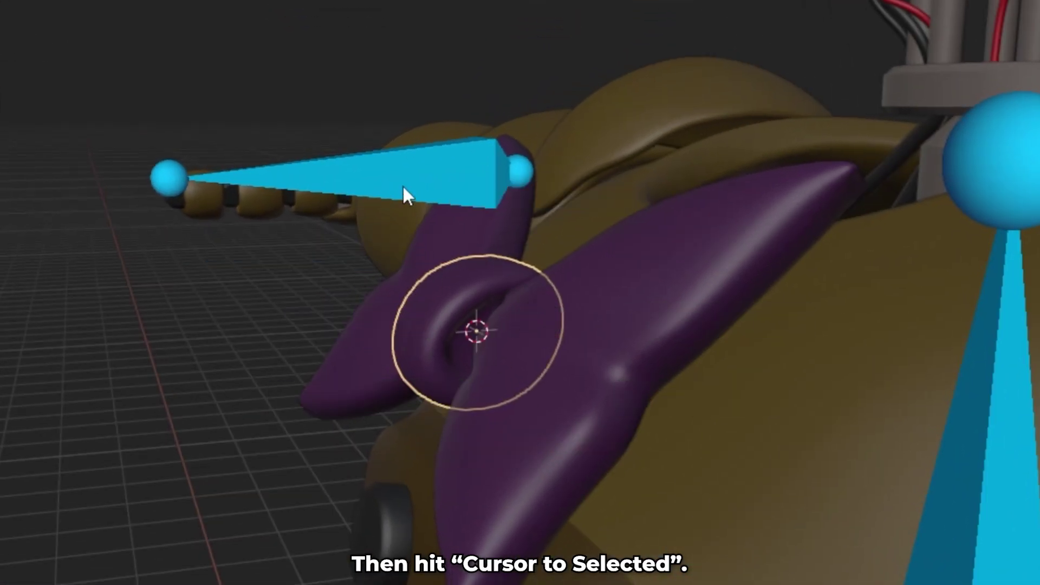
Snap the bow tie bone's ends to the 3D cursor in Edit Mode, and pull its tip out in front of the bow tie.
left_click(521, 172)
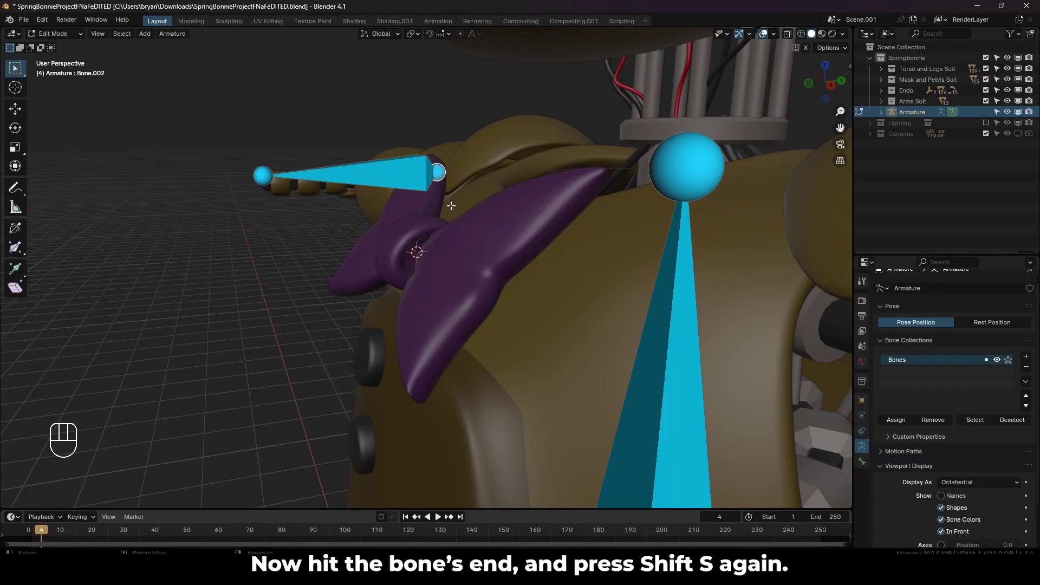
key("shift+s")
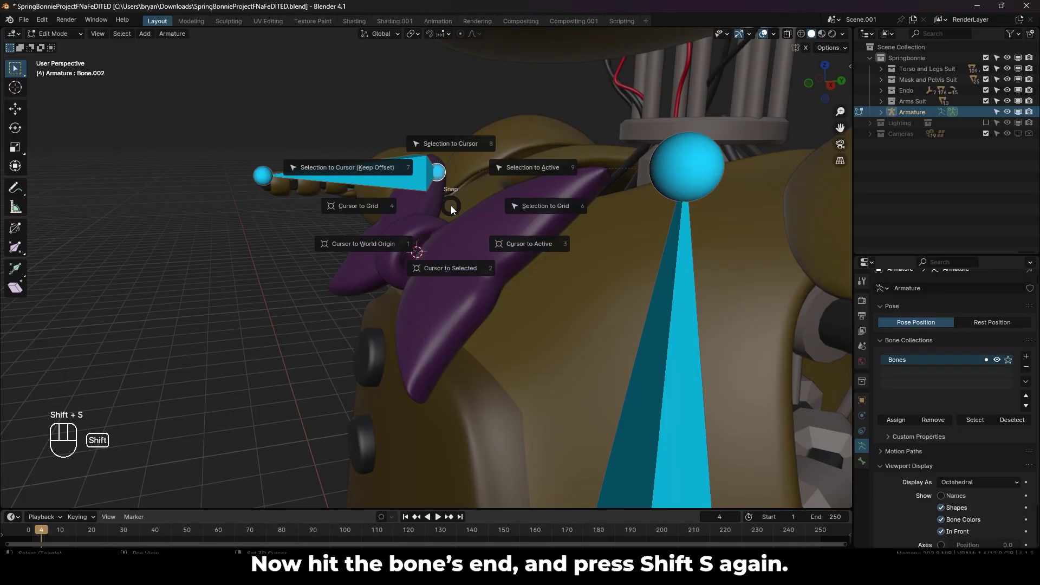
left_click(451, 144)
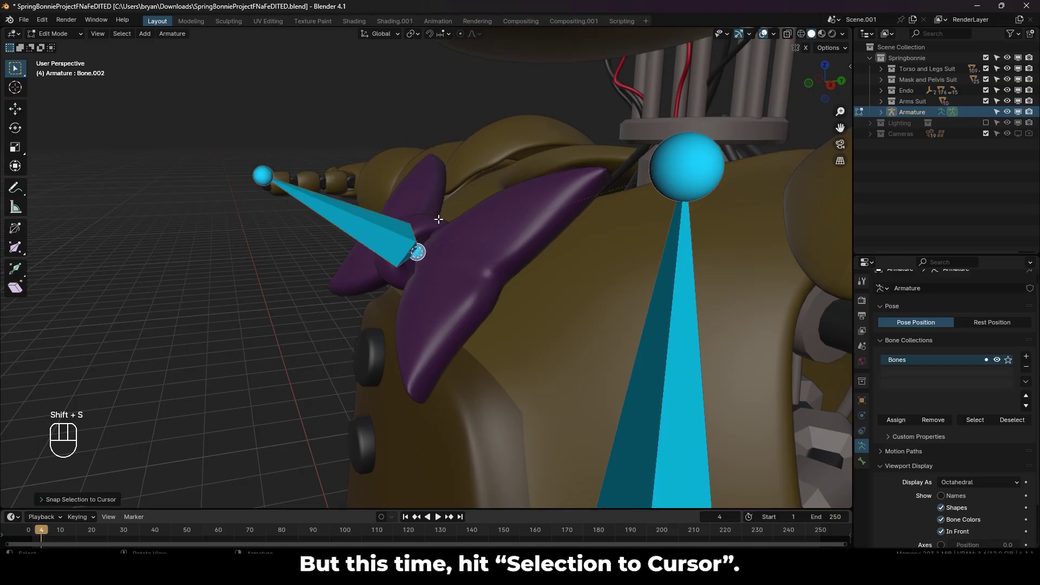
key("shift+s")
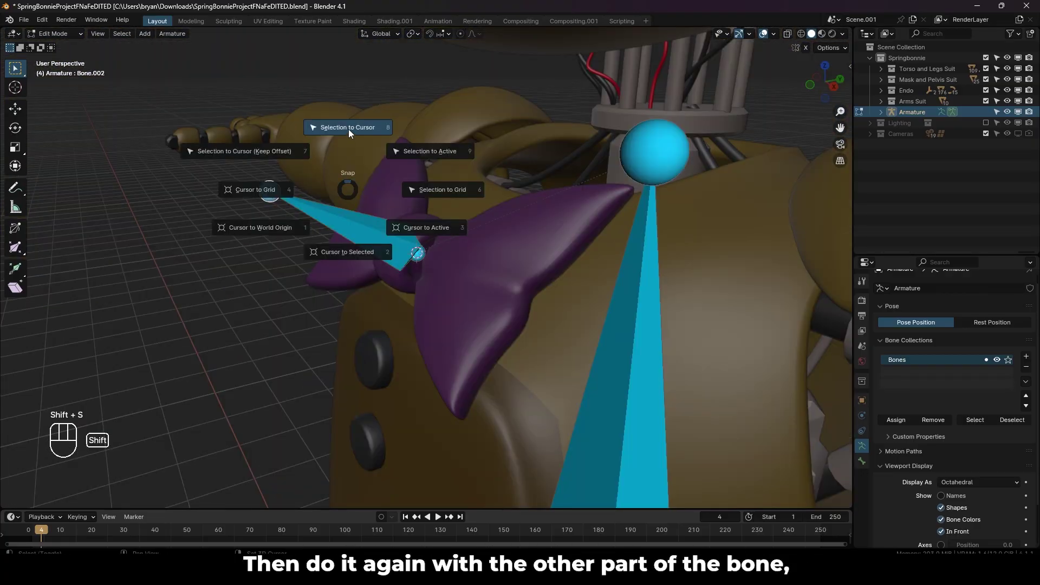
left_click(349, 130)
key("g")
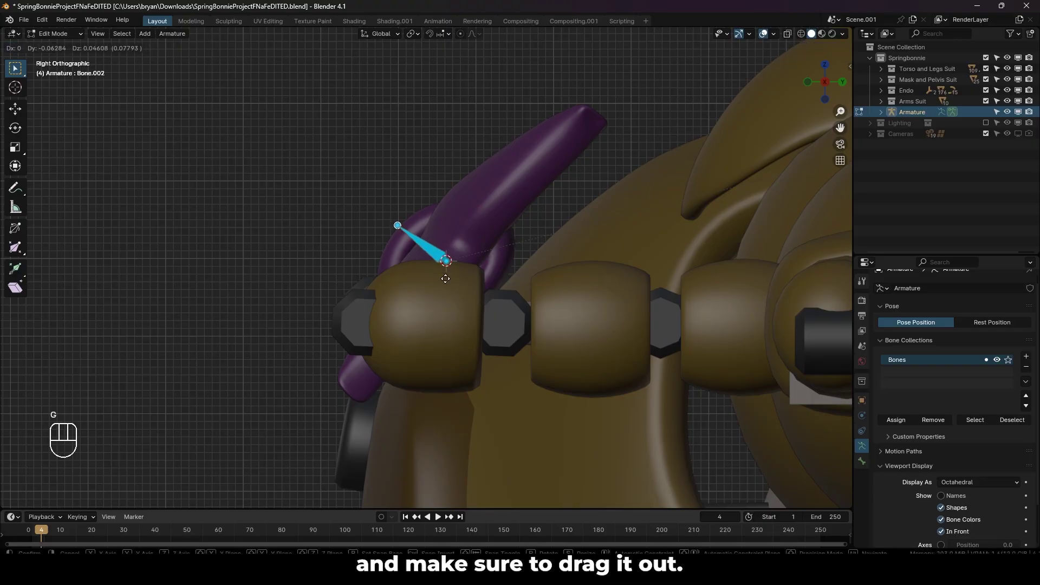
left_click(446, 279)
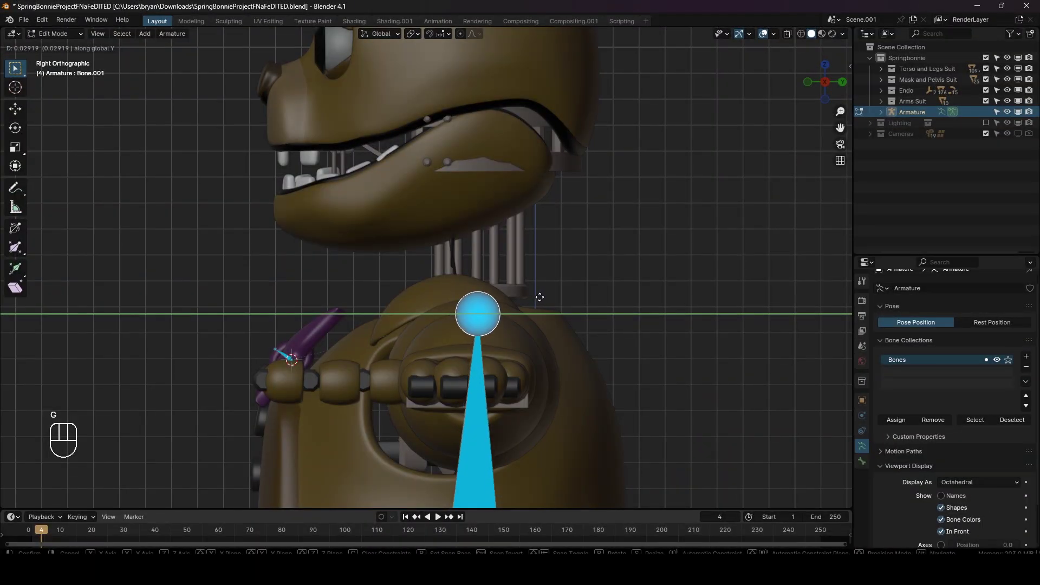
Shift the spine bone's upper end along Y and, with X-ray on, extrude a neck bone up along Z into the head's base.
left_click(540, 297)
key("alt+z")
key("e")
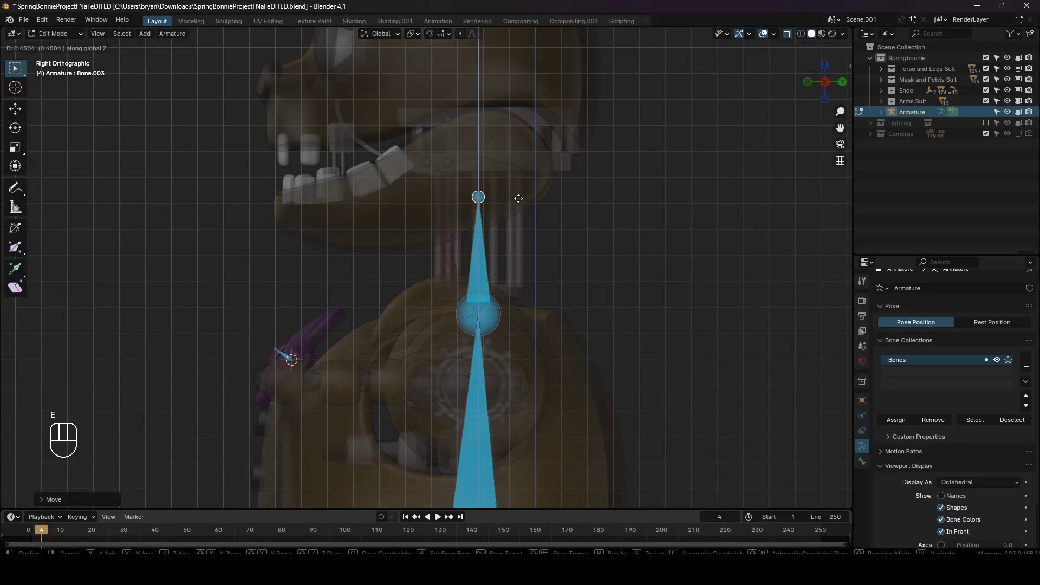
left_click(524, 180)
Extrude a head bone up along Z to the top of the head and another bone forward from its tip.
key("e")
middle_click_drag(524, 180, 500, 271, "shift")
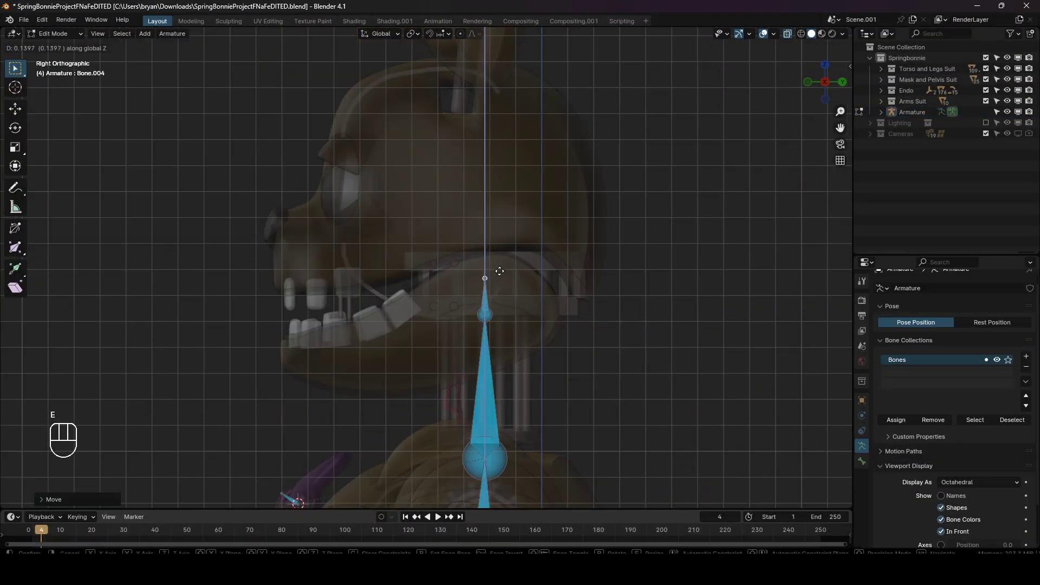
left_click(521, 83)
key("e")
scroll(494, 204, "down", 2)
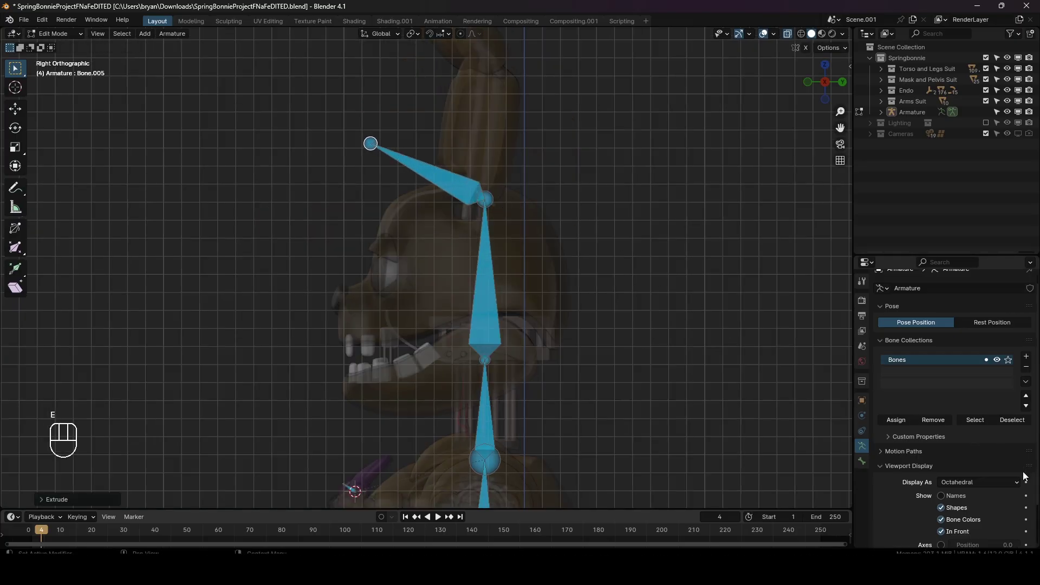
Set the armature's bone display type to Stick.
left_click(981, 483)
left_click(962, 508)
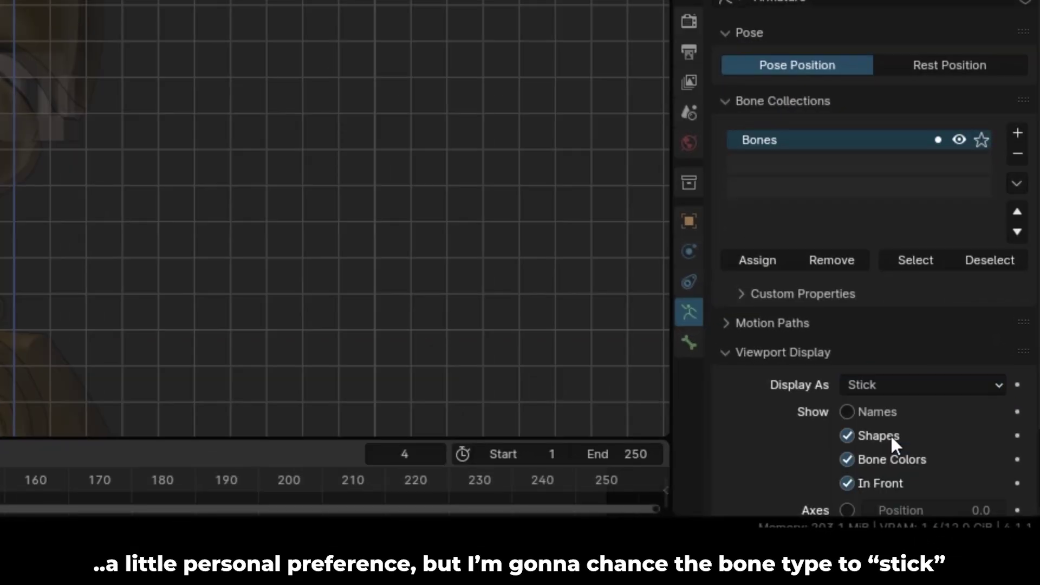
scroll(346, 130, "up", 2)
Disconnect the forward-pointing bone from the head bone and move it so it starts at the jaw hinge behind the head.
key("g")
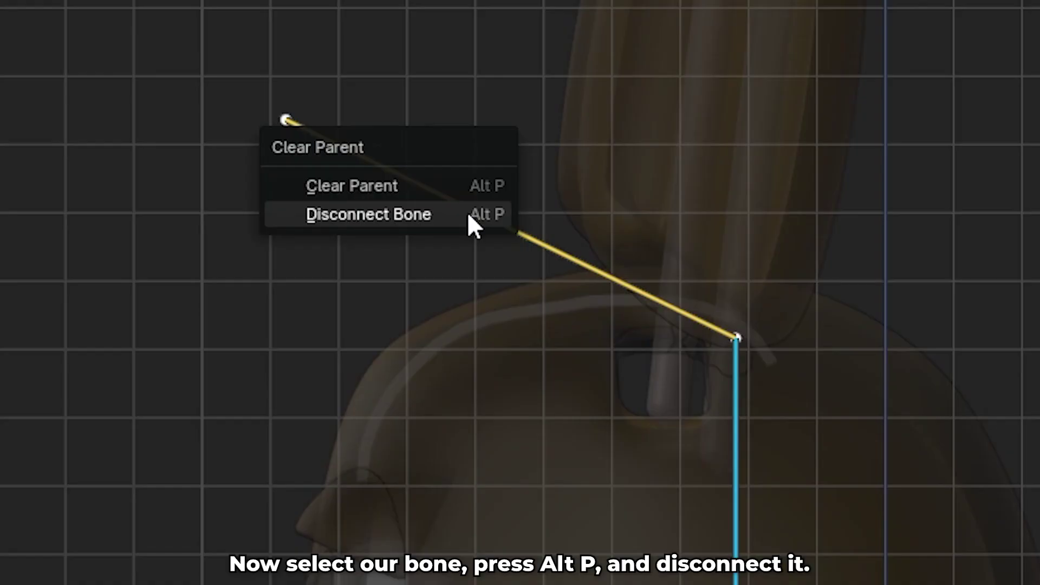
left_click(470, 215)
key("g")
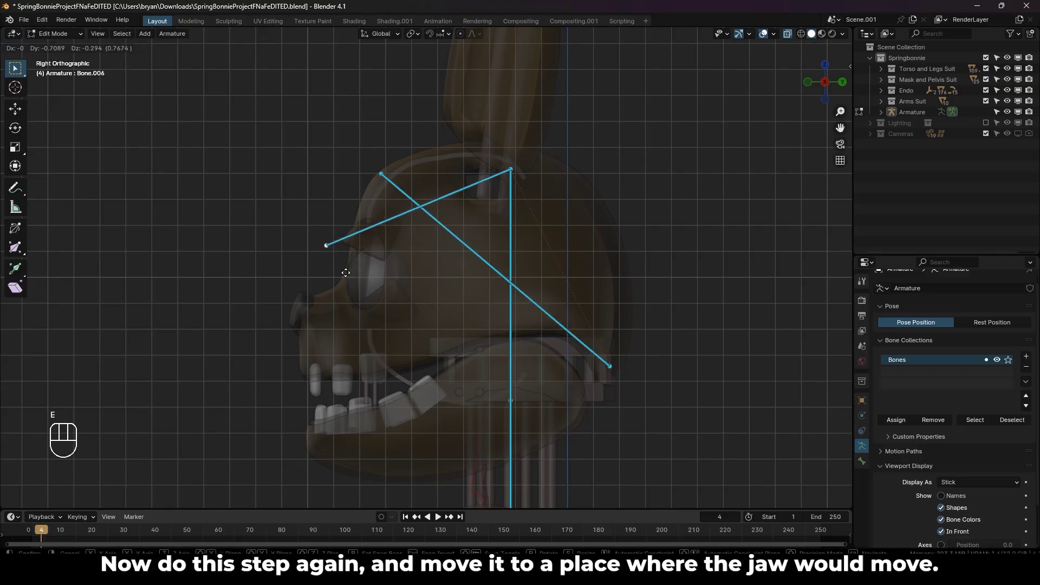
Extrude two more bones from the head bone's tip, one forward for the jaw and one upward for the ear, and disconnect them.
left_click(450, 195)
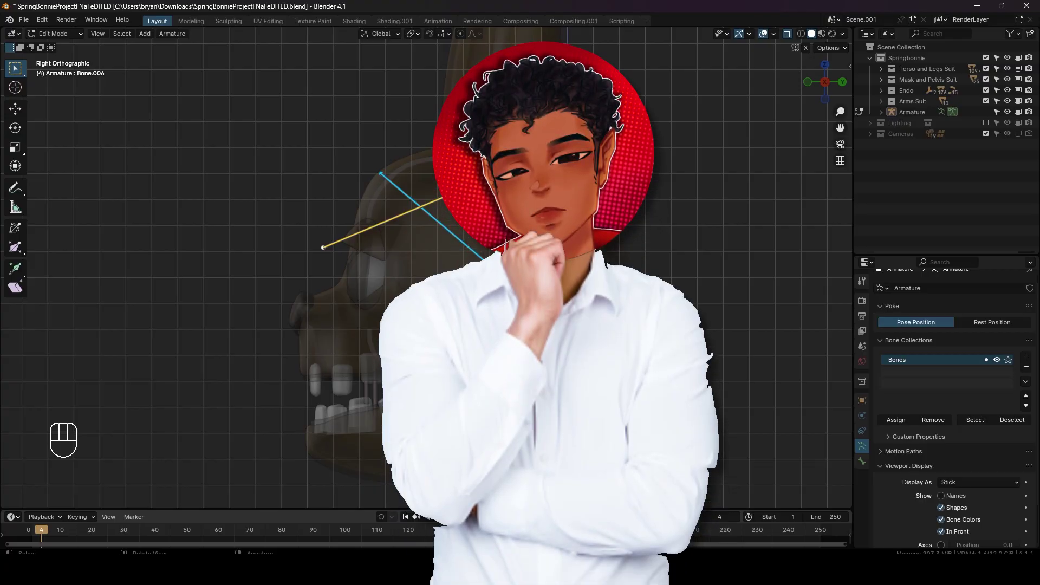
key("alt+p")
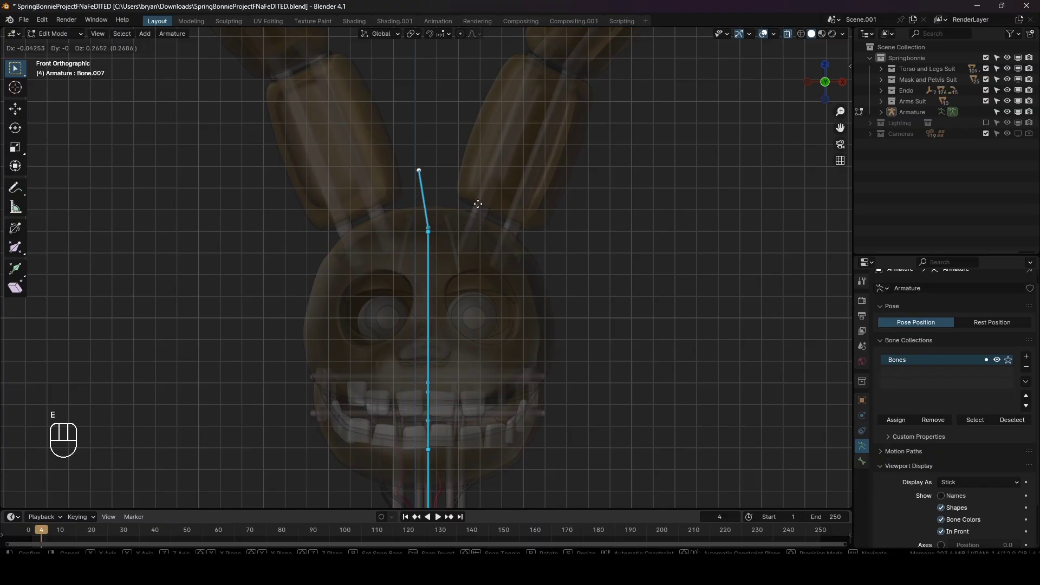
left_click(503, 91)
key("alt+p")
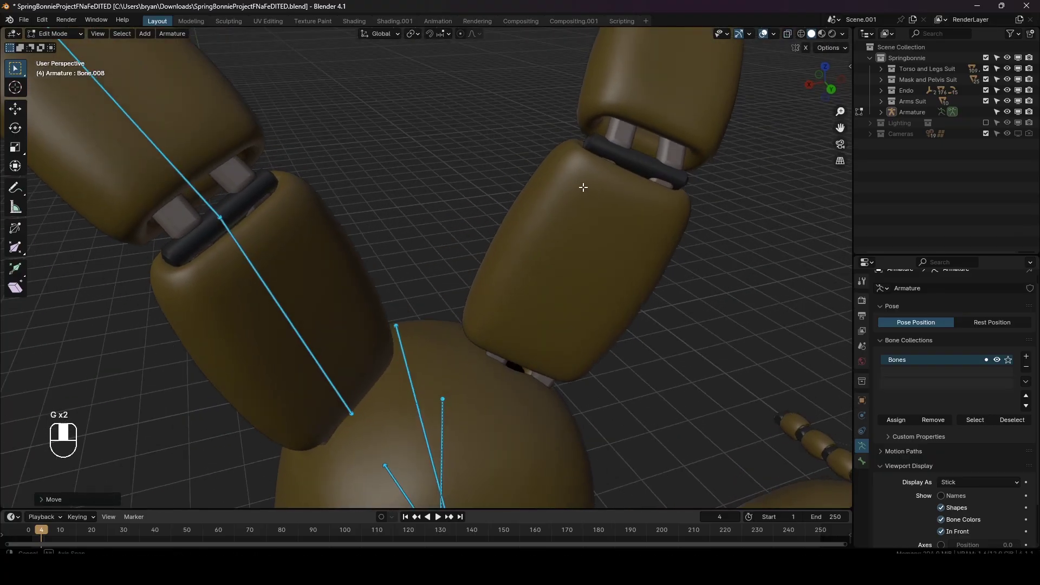
Snap the 3D cursor to the ear's middle hinge rod and snap the joint between the two ear bones to it.
middle_click_drag(580, 186, 395, 216)
key("shift+s")
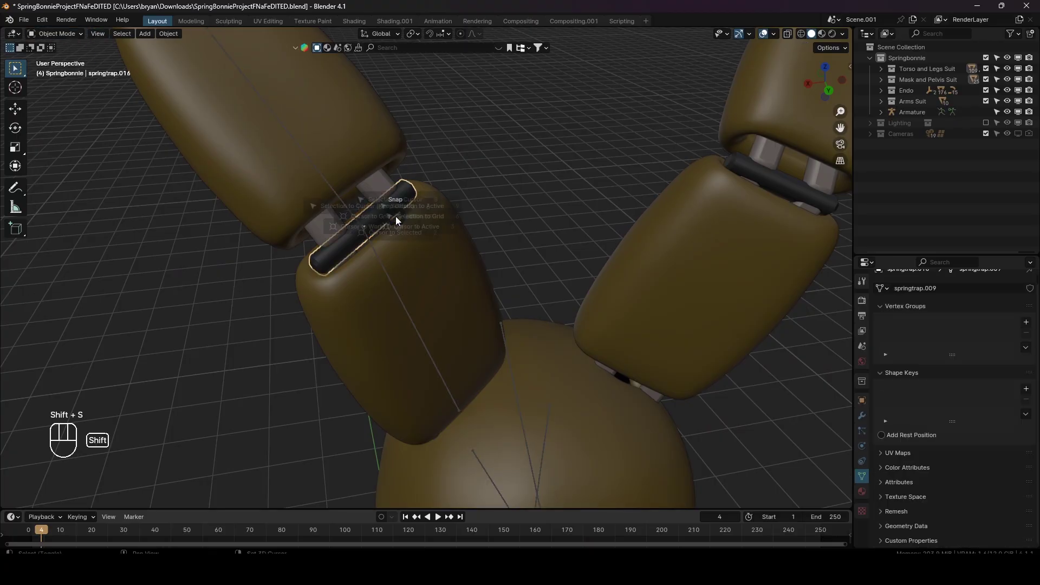
left_click(337, 232)
left_click(342, 234)
key("Tab")
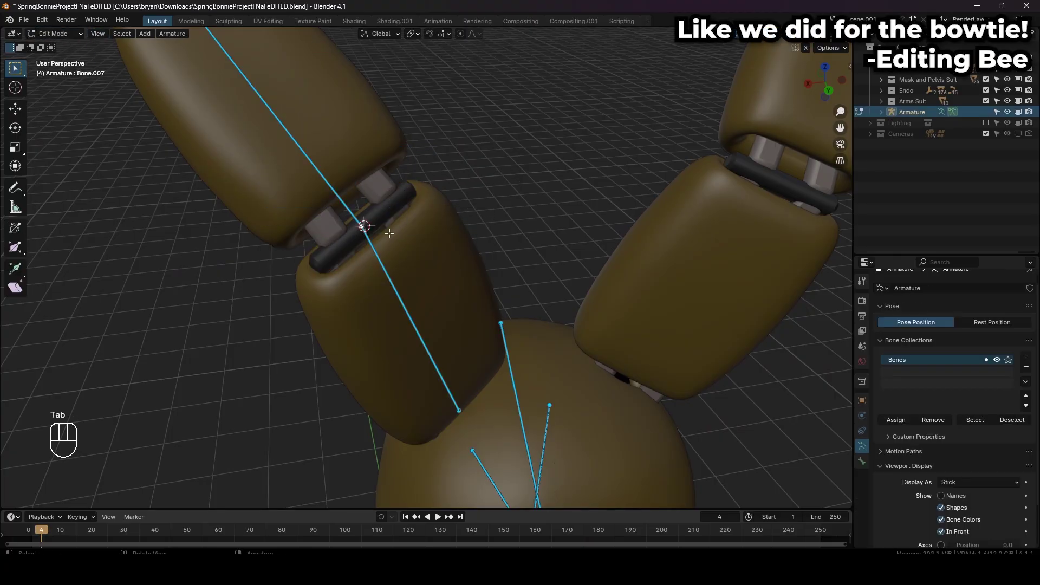
key("shift+s")
left_click(388, 170)
middle_click_drag(423, 197, 579, 229)
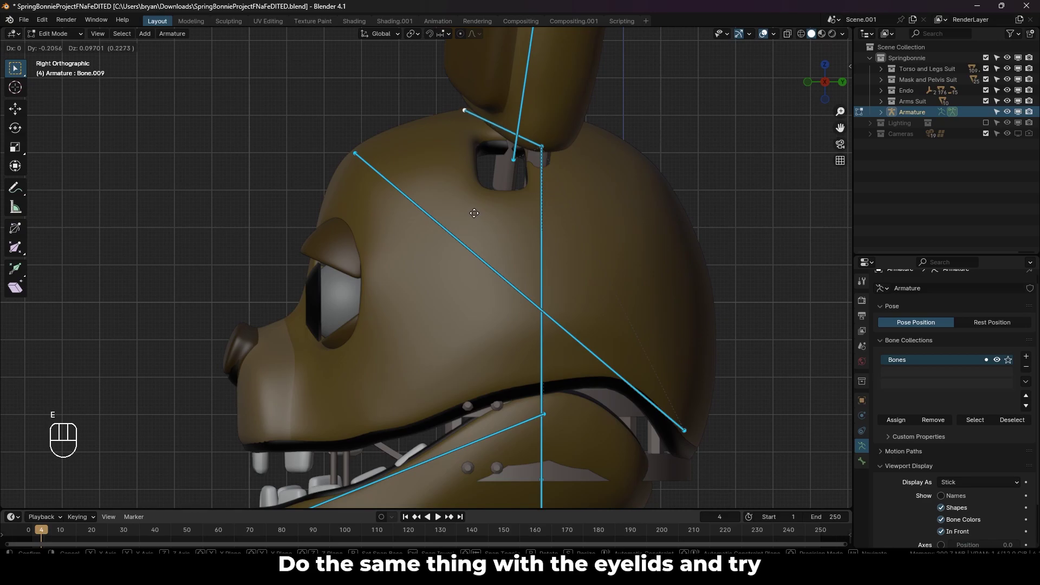
Extrude a bone forward from the head bone's tip, disconnect it and line it up with the upper eyelid.
left_click(472, 211)
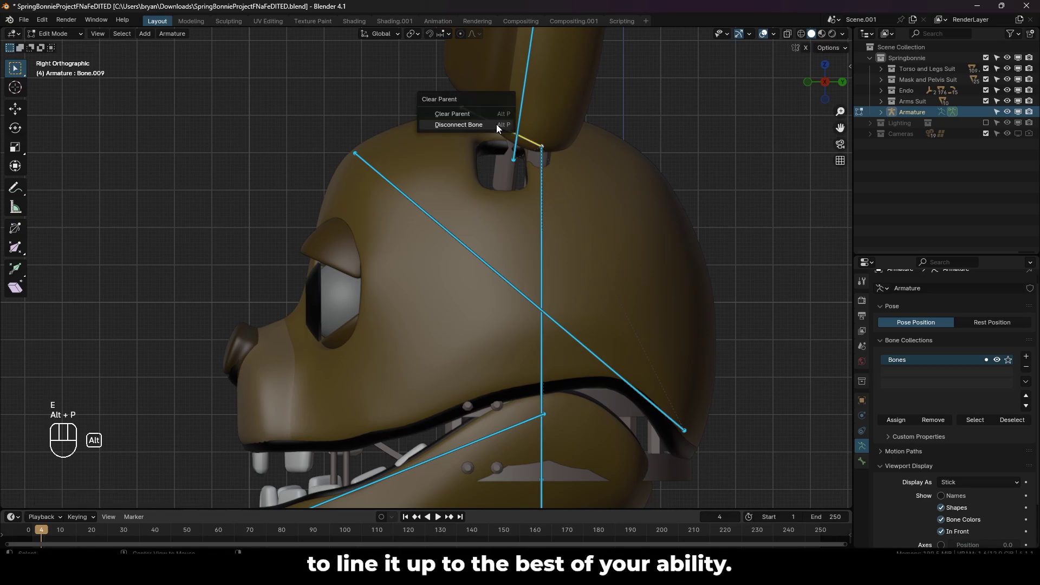
left_click(497, 126)
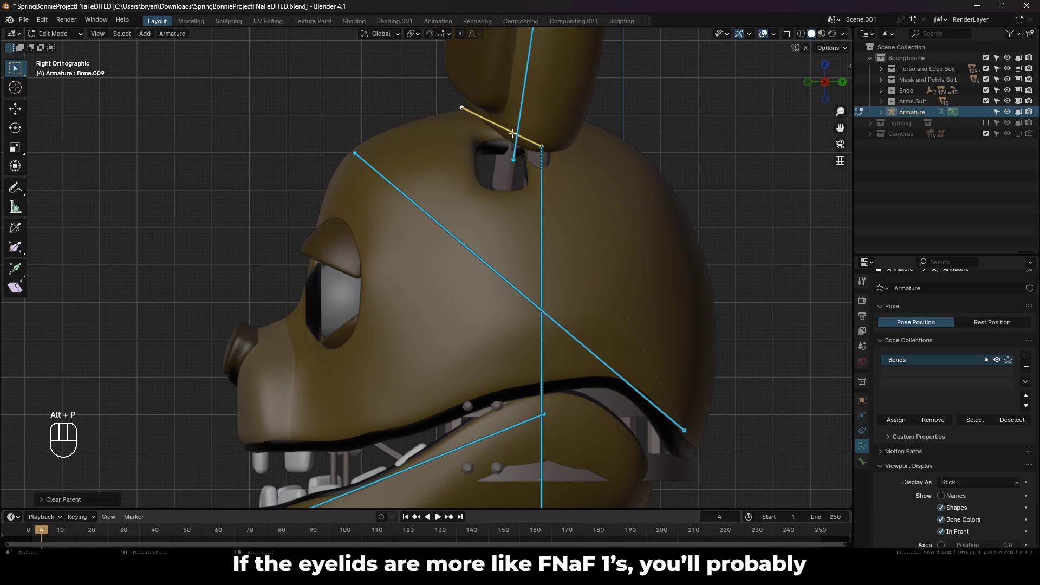
left_click(317, 270)
scroll(528, 242, "up", 4)
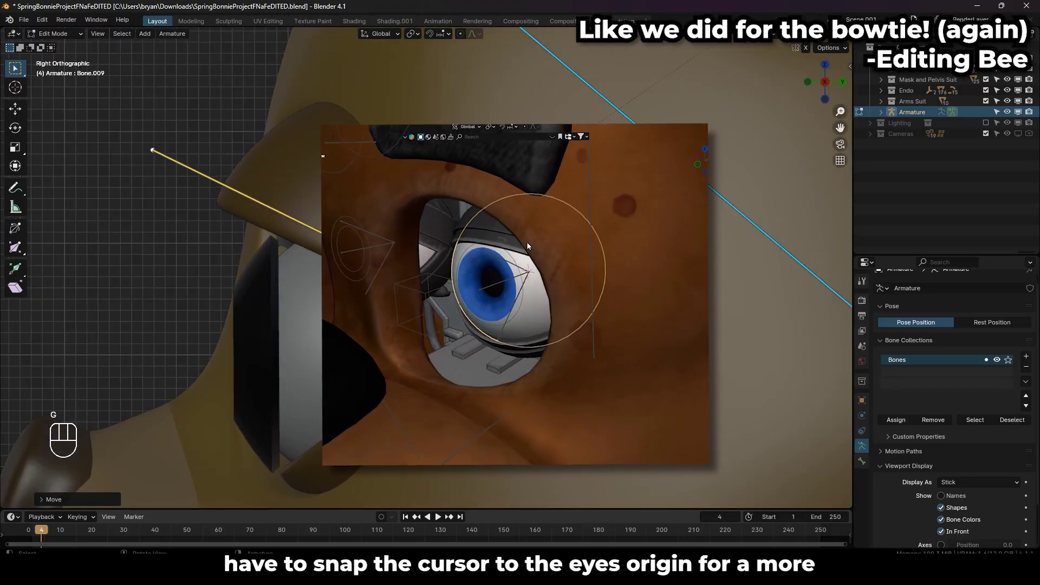
key("g")
key("g")
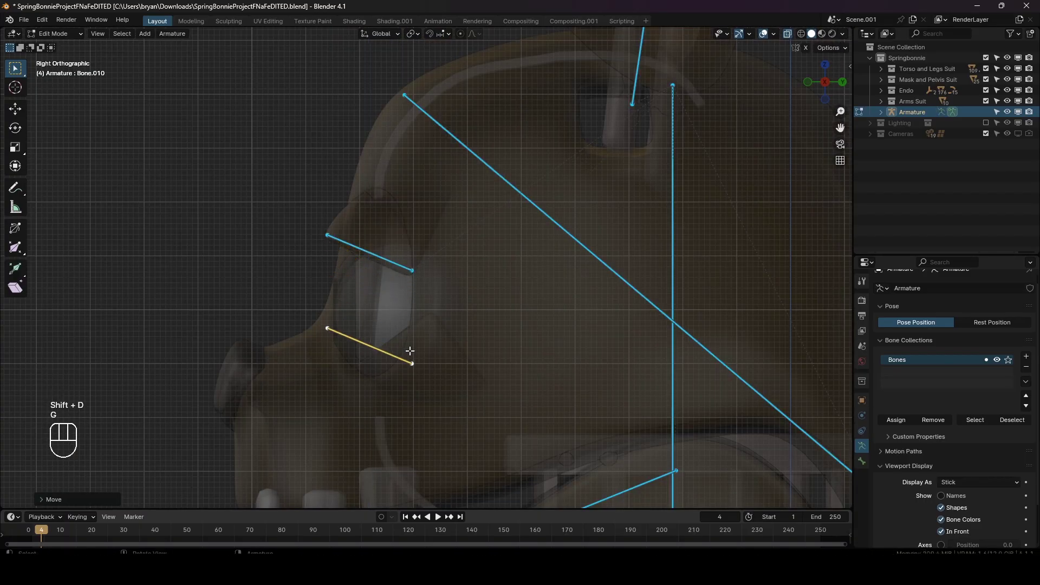
scroll(425, 390, "up", 2)
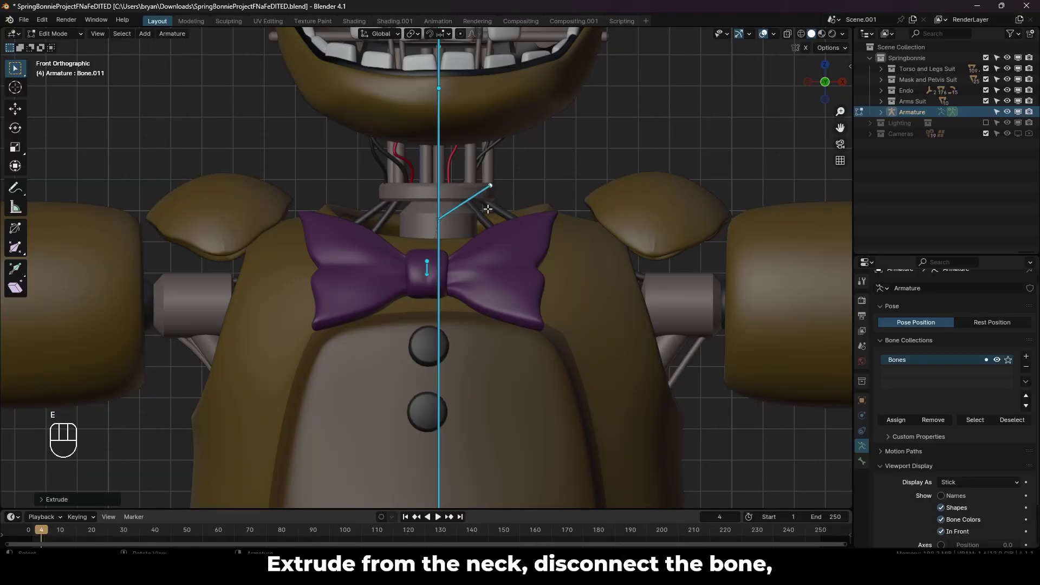
Disconnect the bone extruded from the neck, move it to the shoulder pad and adjust its ends so it is centred there.
key("alt+p")
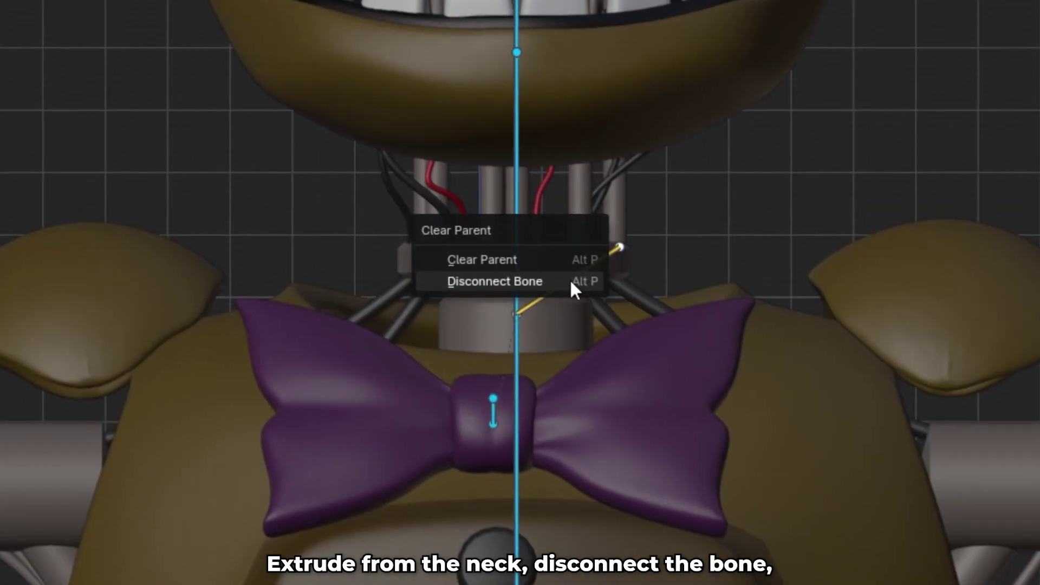
left_click(474, 186)
key("g")
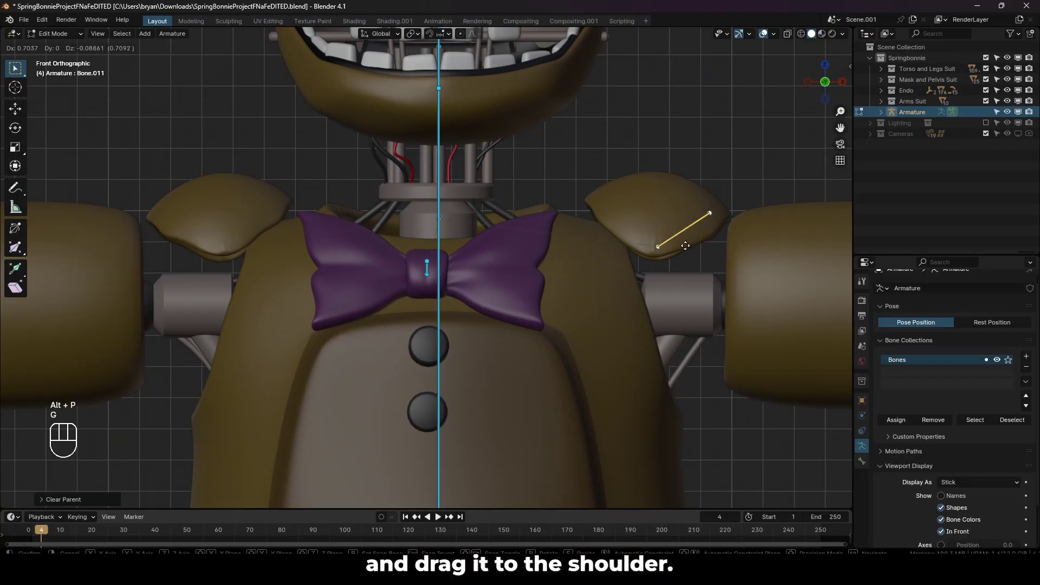
key("g")
key("g")
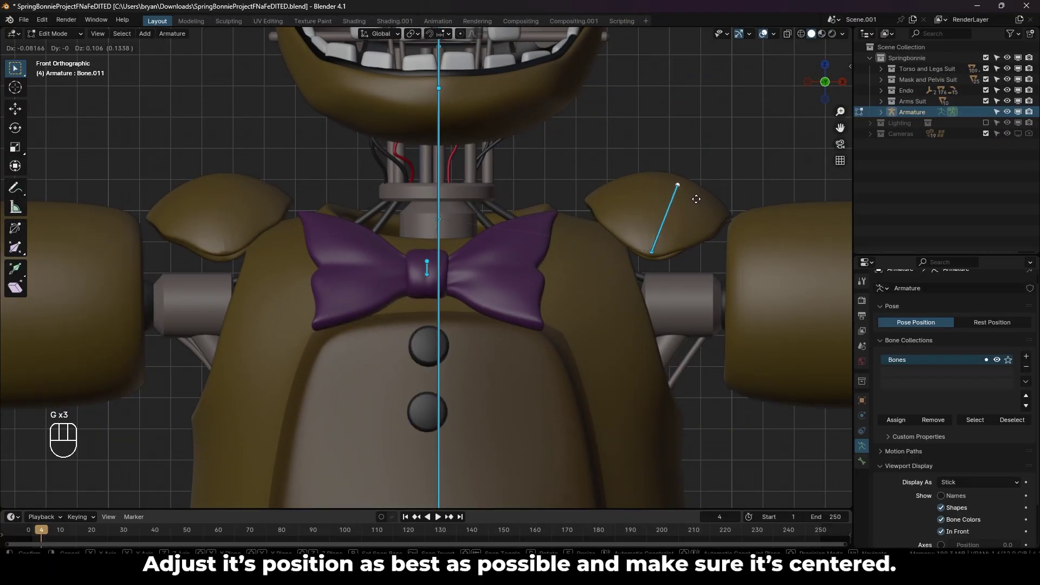
key("KP_3")
key("g")
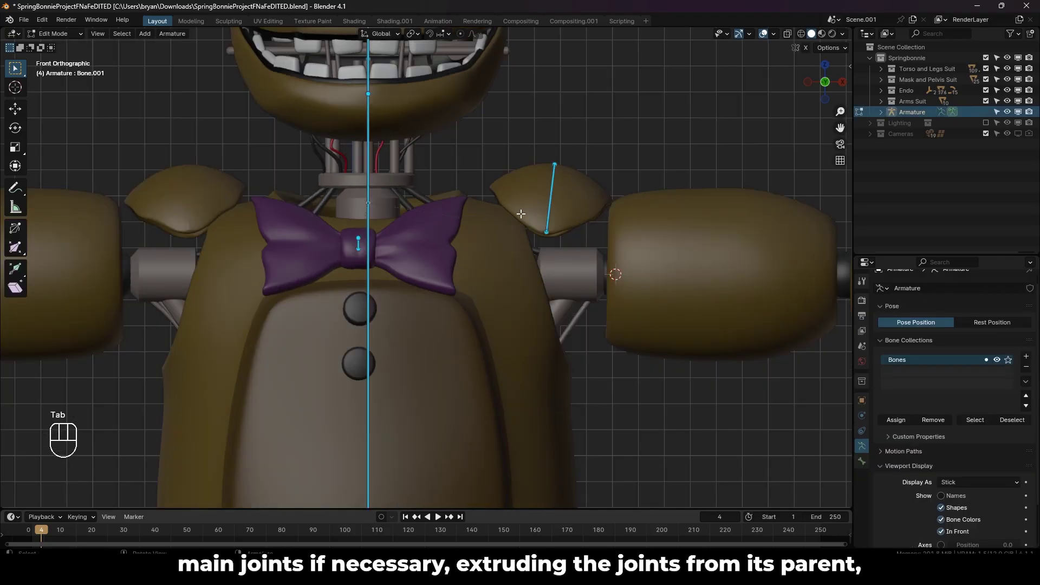
Extrude an upper arm bone and snap its tip to the 3D cursor at the elbow joint.
key("e")
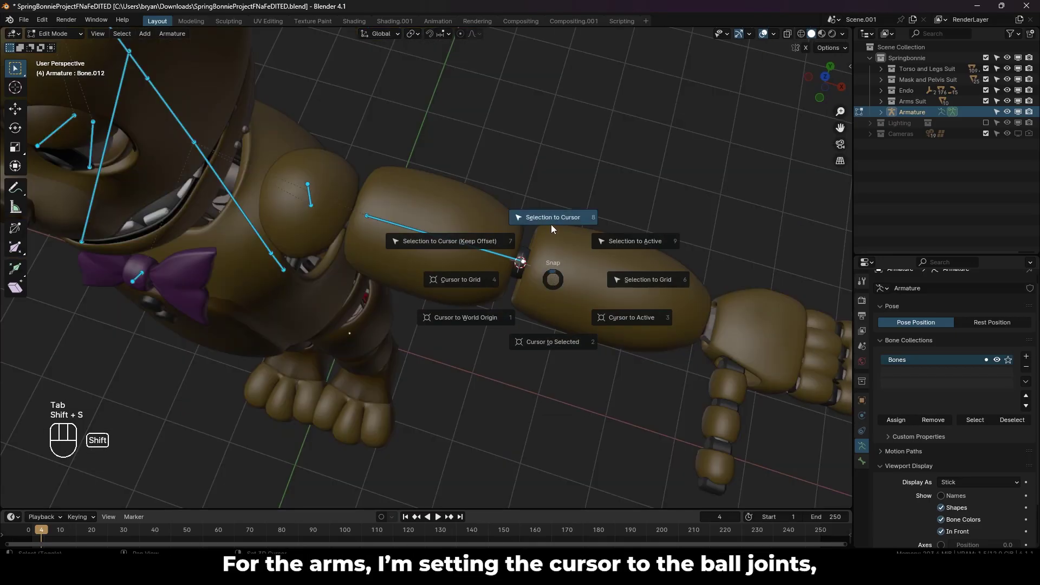
left_click(551, 217)
middle_click_drag(551, 217, 629, 158)
left_click(824, 88)
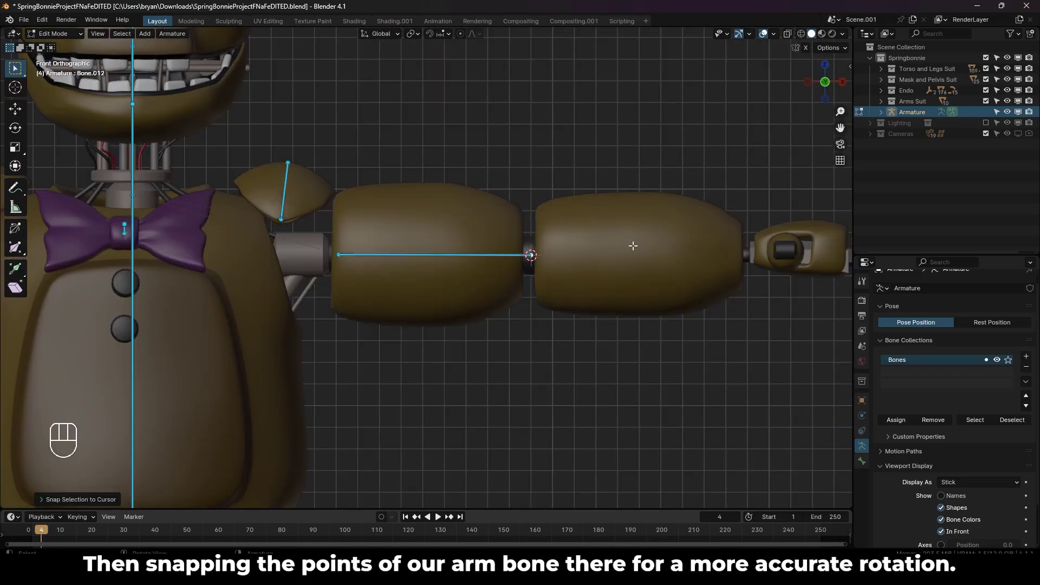
Continue the arm bones to the hand, extrude a bone sideways from the hand bone, disconnect it and move it to the thumb's base.
scroll(632, 244, "up", 5)
middle_click_drag(608, 235, 407, 255, "shift")
scroll(407, 255, "down", 1)
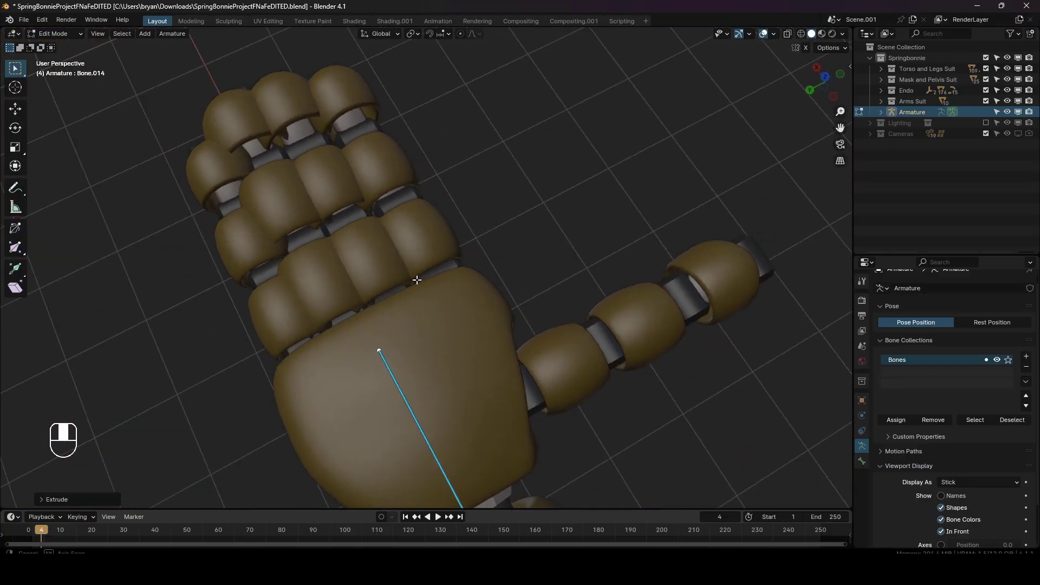
middle_click_drag(418, 279, 383, 295)
scroll(383, 295, "up", 4)
key("e")
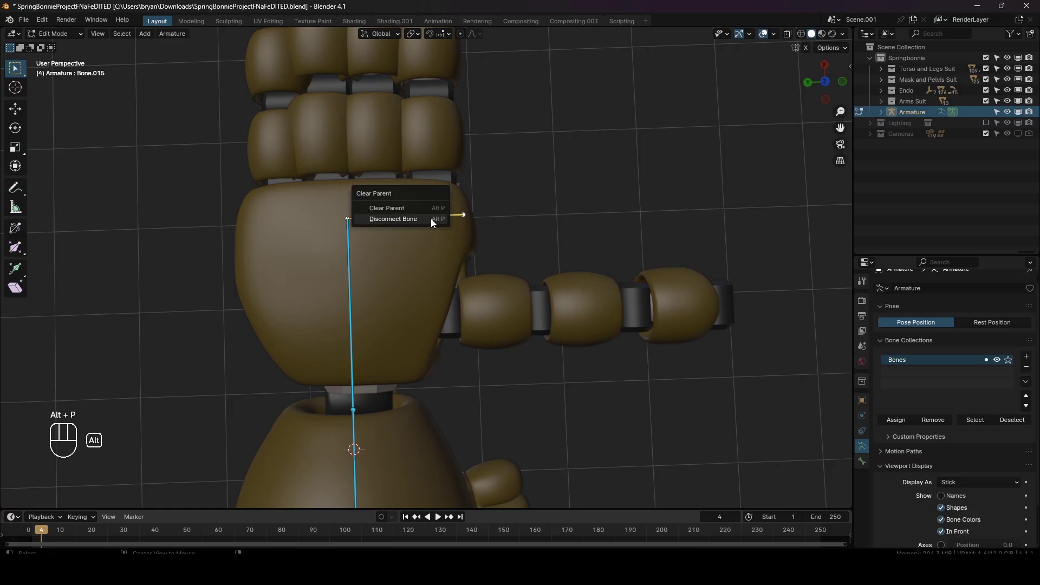
left_click(431, 219)
key("KP_7")
key("g")
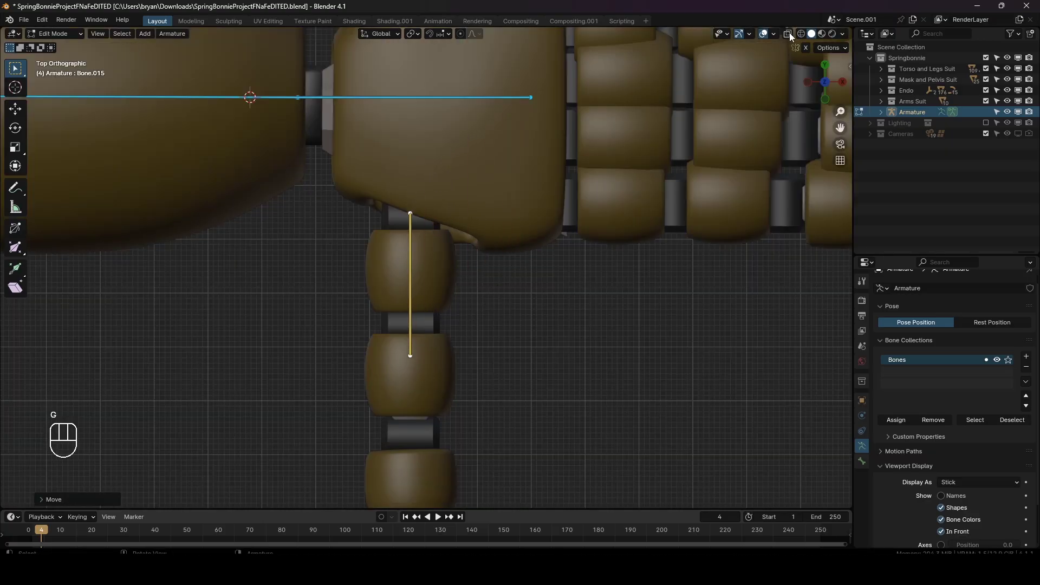
With X-ray on, extrude two more bones along Y through the thumb joints and align the whole thumb chain along Z.
left_click(788, 33)
scroll(528, 184, "up", 2)
key("e")
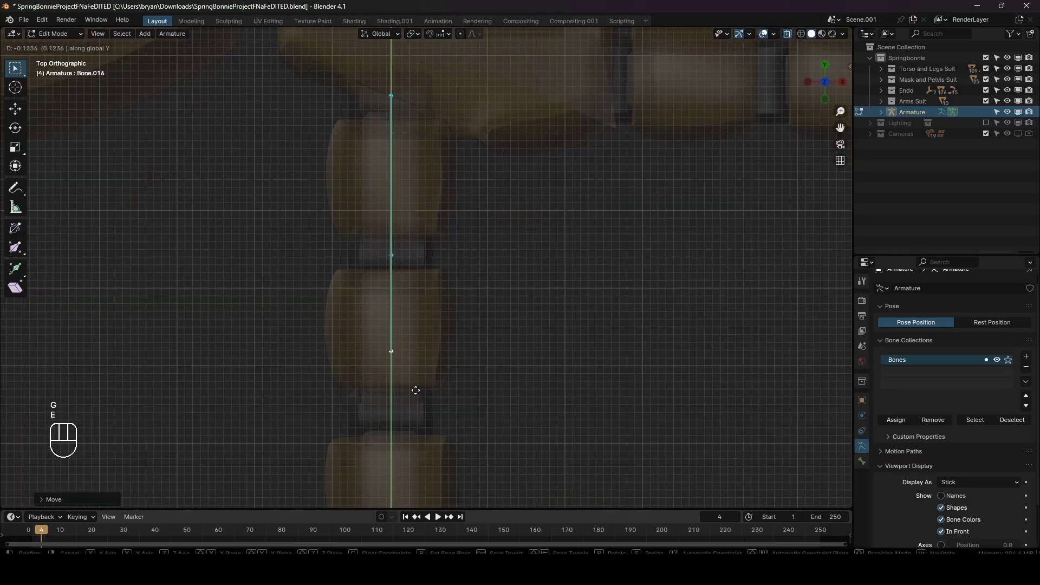
right_click(415, 441)
key("e")
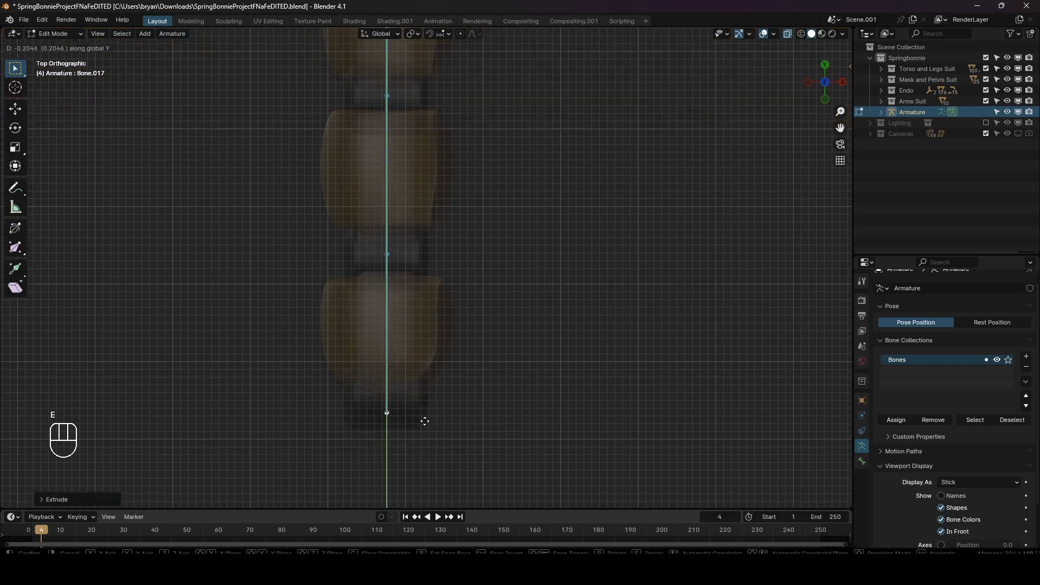
key("g")
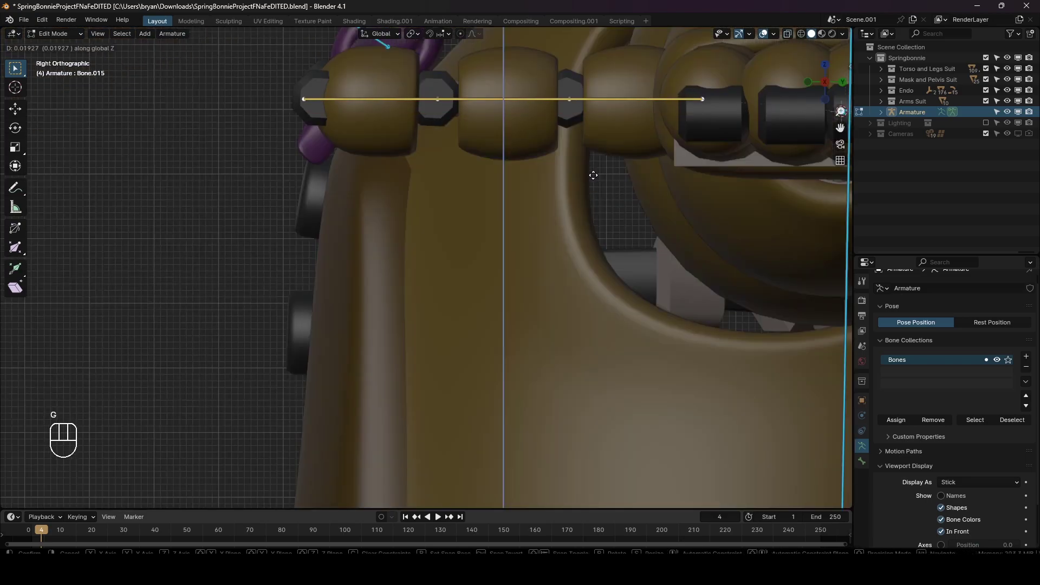
left_click(594, 175)
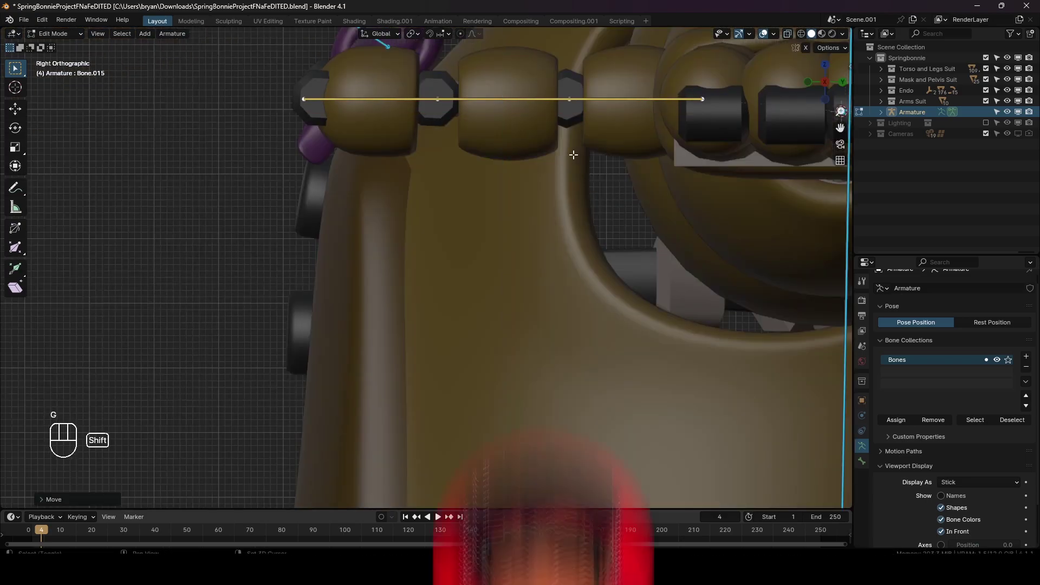
Place a copy of the thumb chain rotated 90° about Z on the first finger, duplicate it along Y and fit it to the neighbouring finger.
scroll(593, 175, "up", 3)
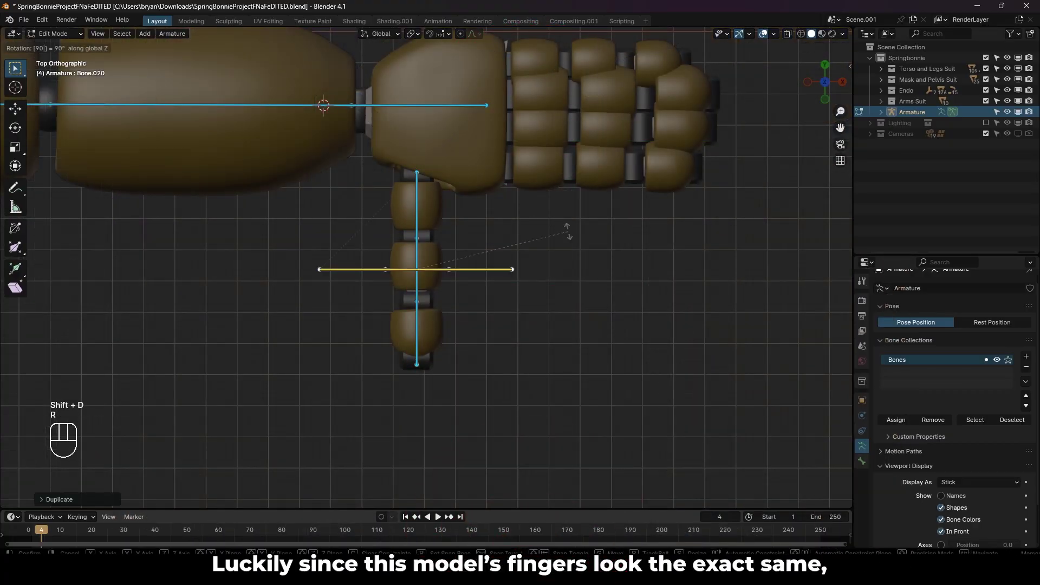
middle_click_drag(421, 270, 290, 316, "shift")
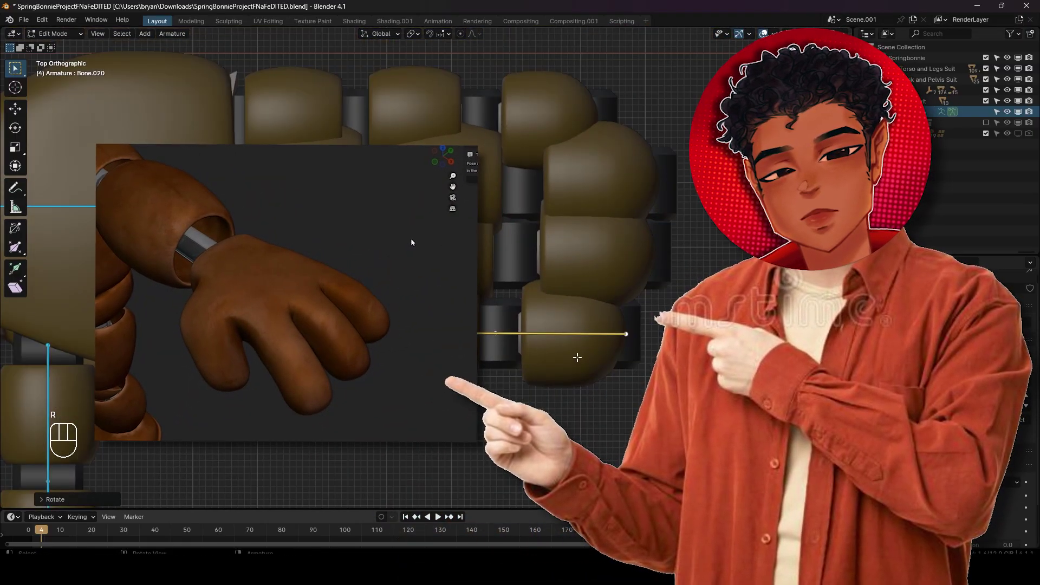
key("shift+d")
key("g")
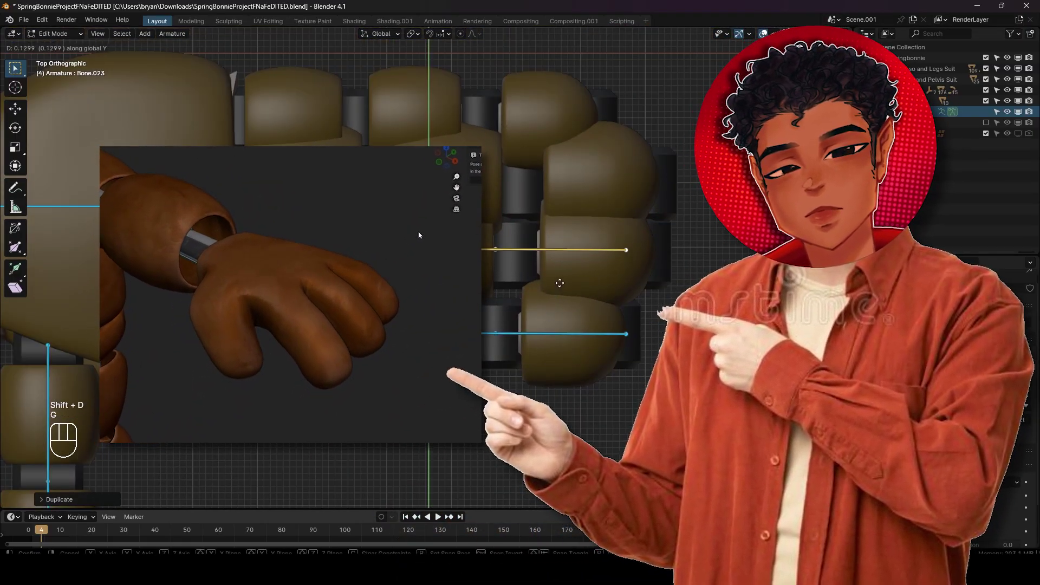
left_click(560, 282)
key("s")
left_click(605, 265)
key("g")
key("g")
left_click(620, 262)
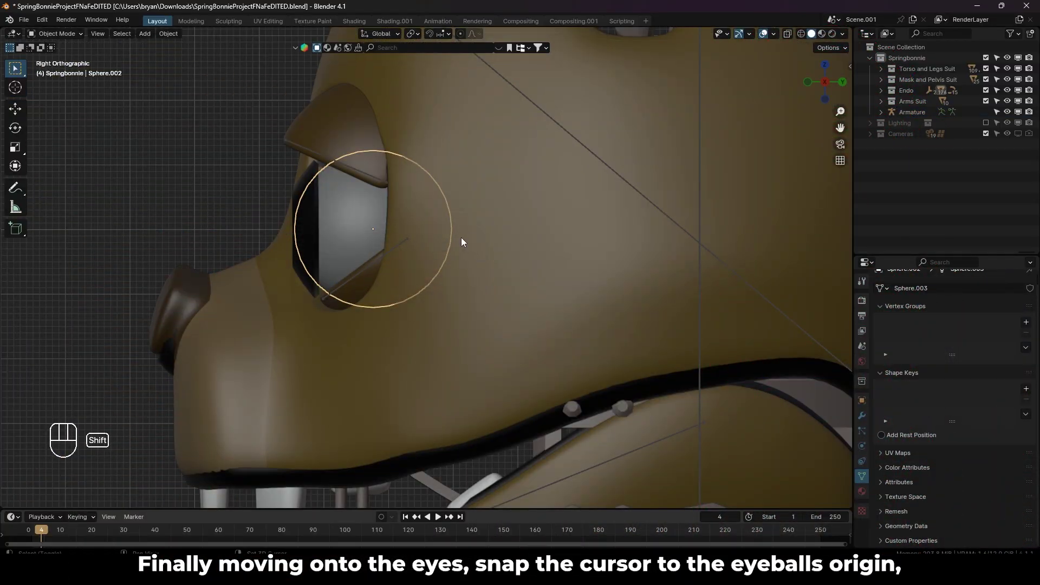
Snap the 3D cursor to the eyeball's origin and add a new bone there in the armature.
key("shift+s")
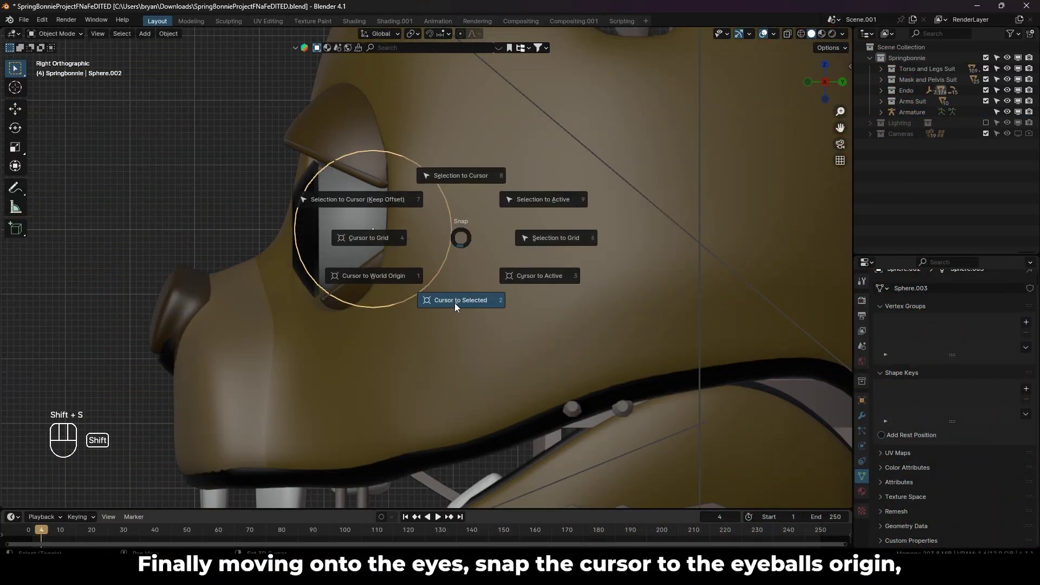
left_click(454, 301)
left_click(554, 129)
key("Tab")
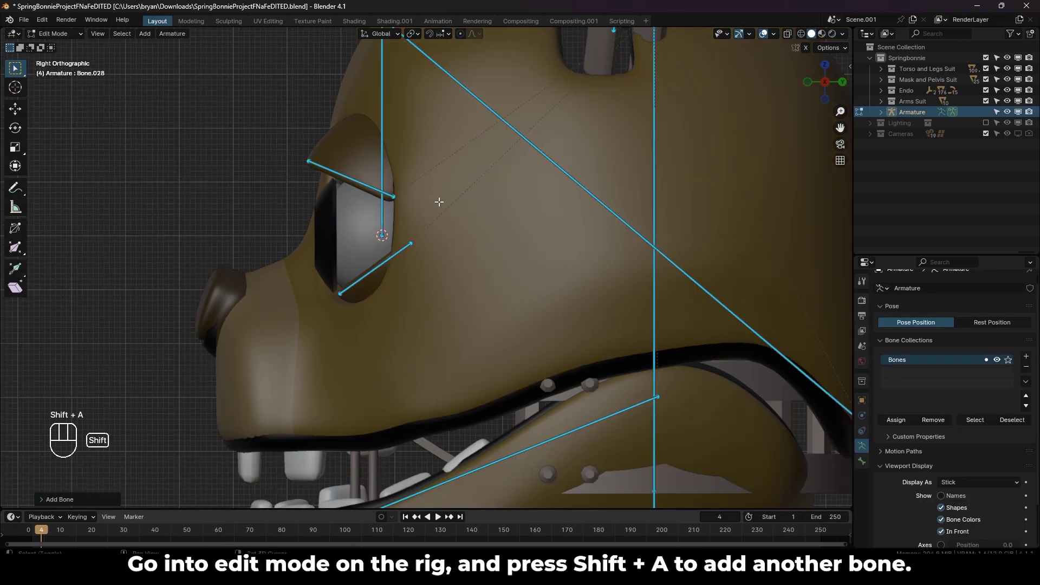
Rotate the eye bone's tip 90° about X so it points forward and move it back along Y to shorten the bone.
scroll(439, 202, "down", 6)
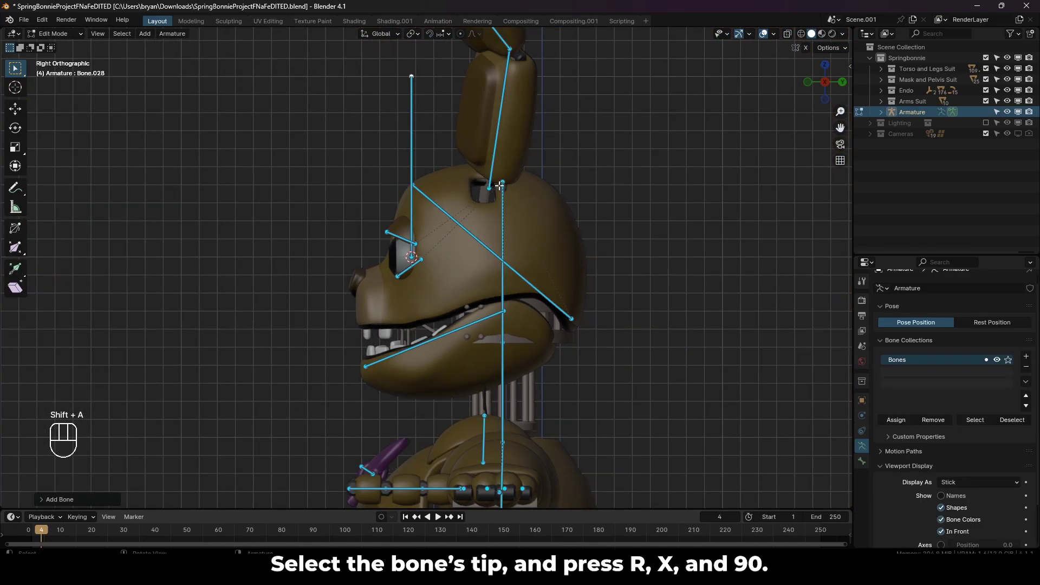
type("rx90")
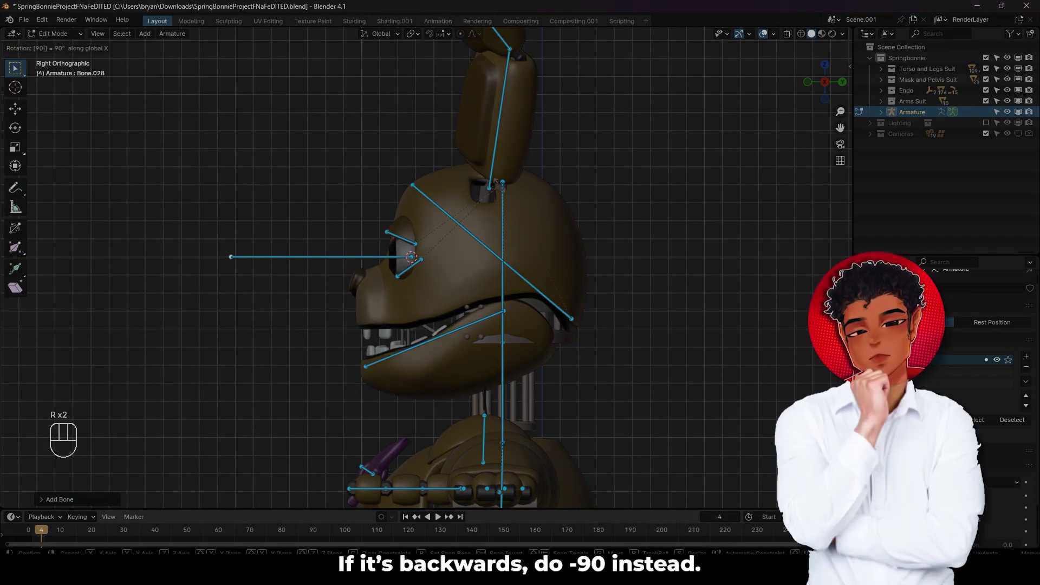
key("Return")
scroll(426, 267, "up", 4)
key("alt+z")
key("g")
key("y")
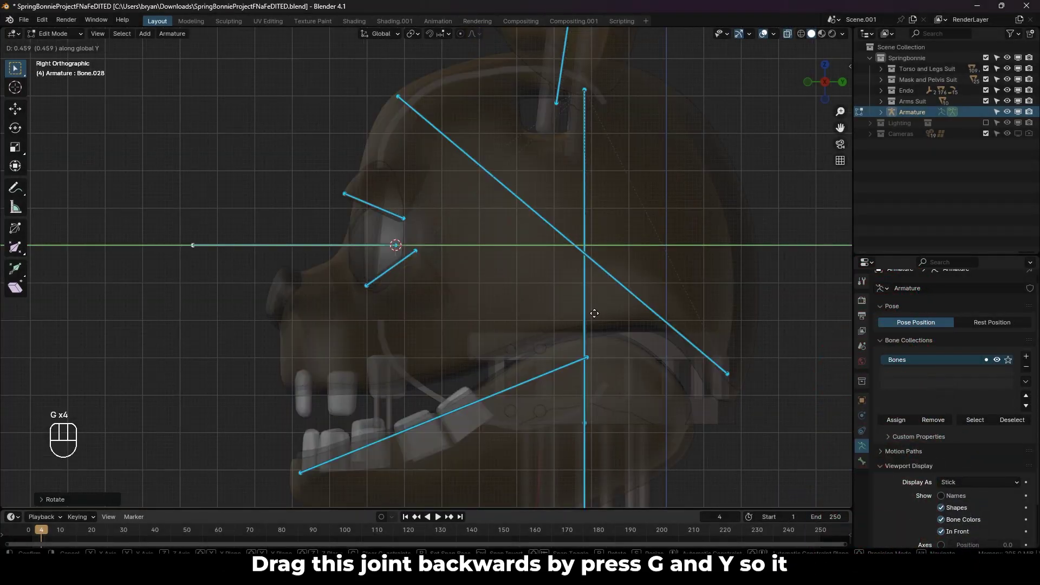
Parent the eye bone to the head bone with Keep Offset.
middle_click_drag(654, 299, 624, 277)
left_click_drag(830, 56, 436, 178)
left_click(366, 229)
middle_click_drag(367, 228, 551, 264)
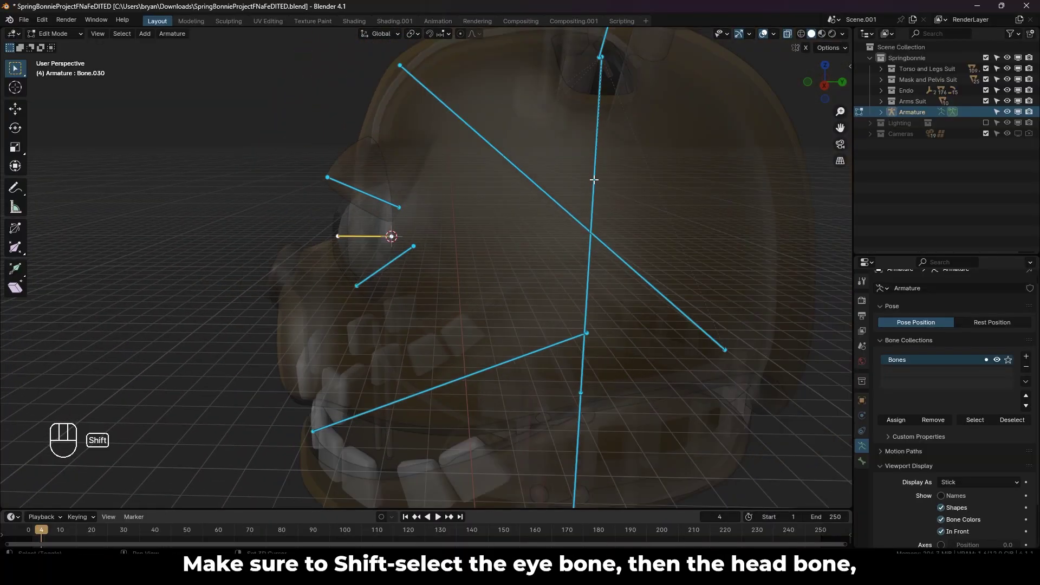
key("ctrl+p")
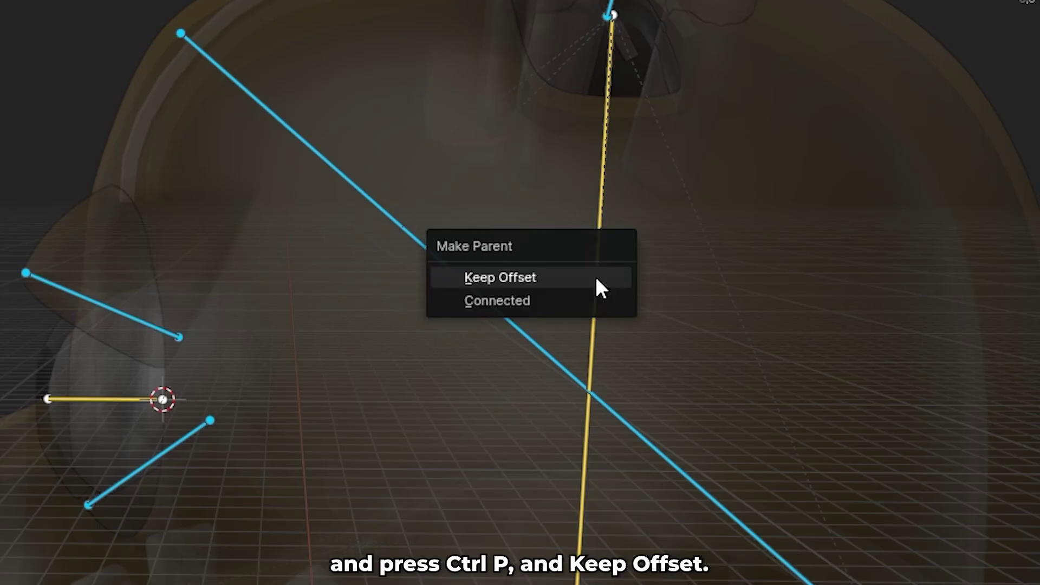
left_click(597, 278)
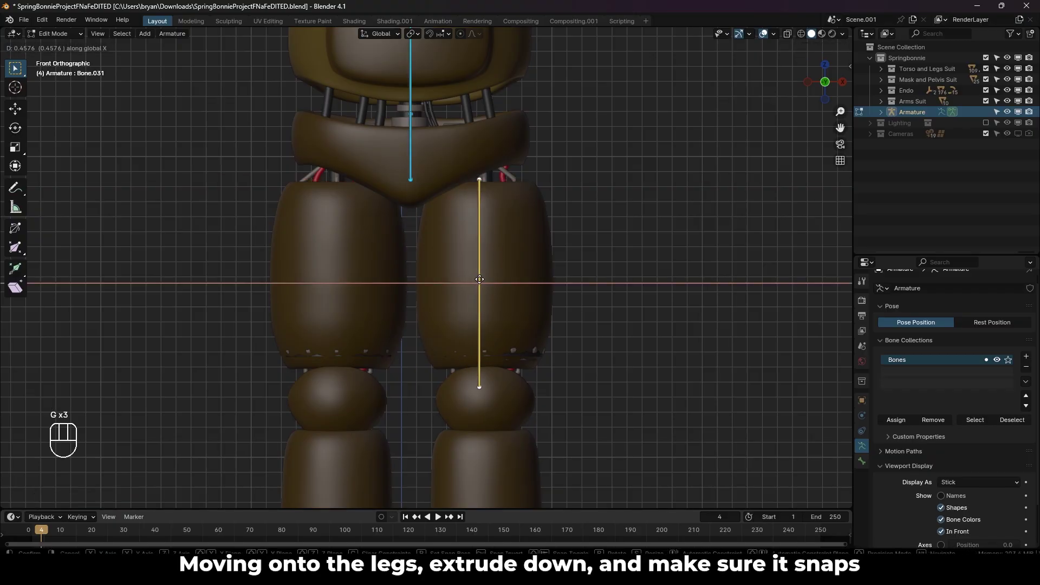
Place the thigh bone about 0.46 m along X over the character's left leg and snap its lower end to the knee joint.
left_click(512, 276)
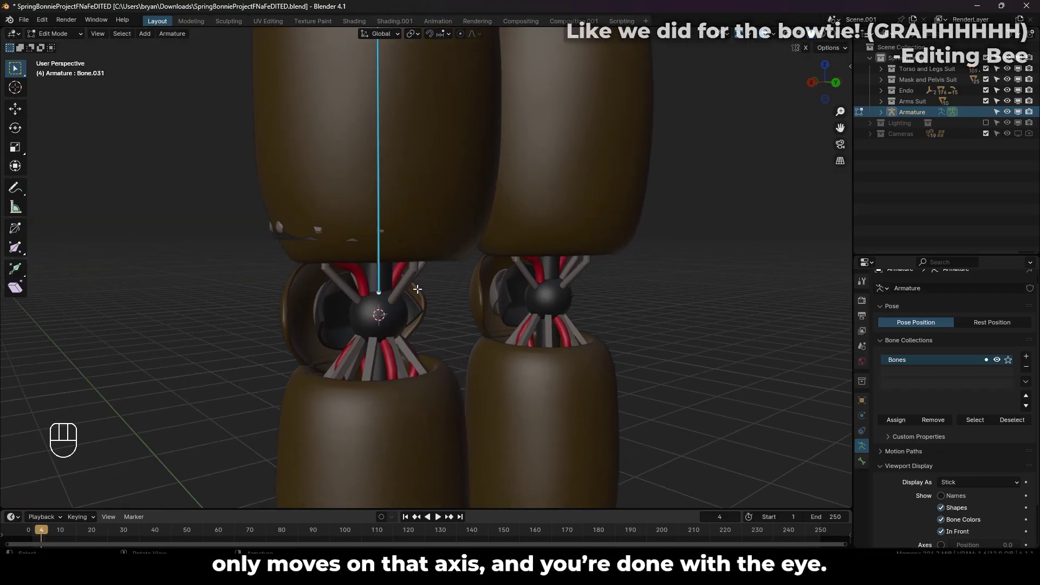
key("shift+s")
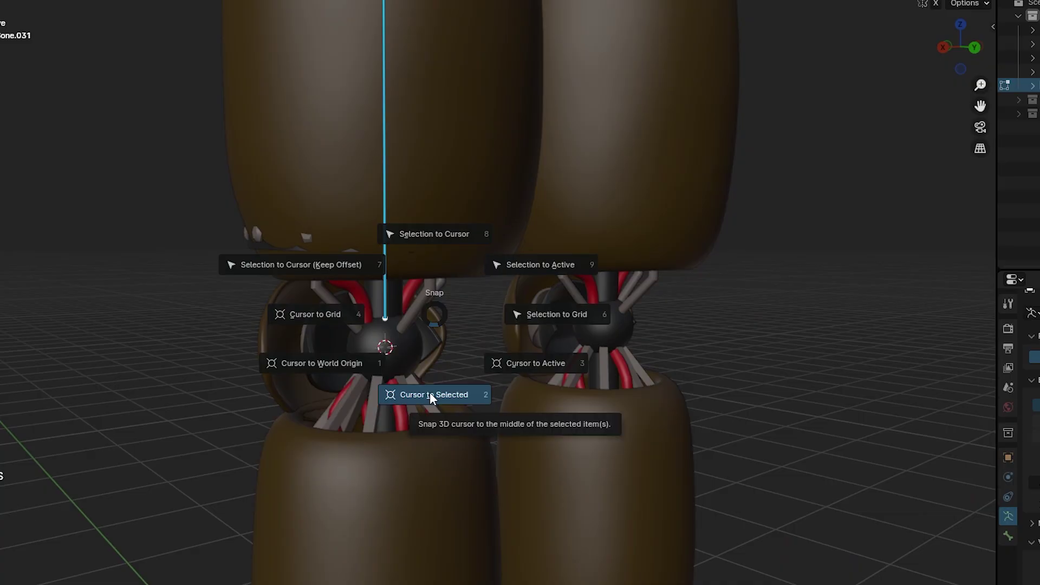
left_click(430, 395)
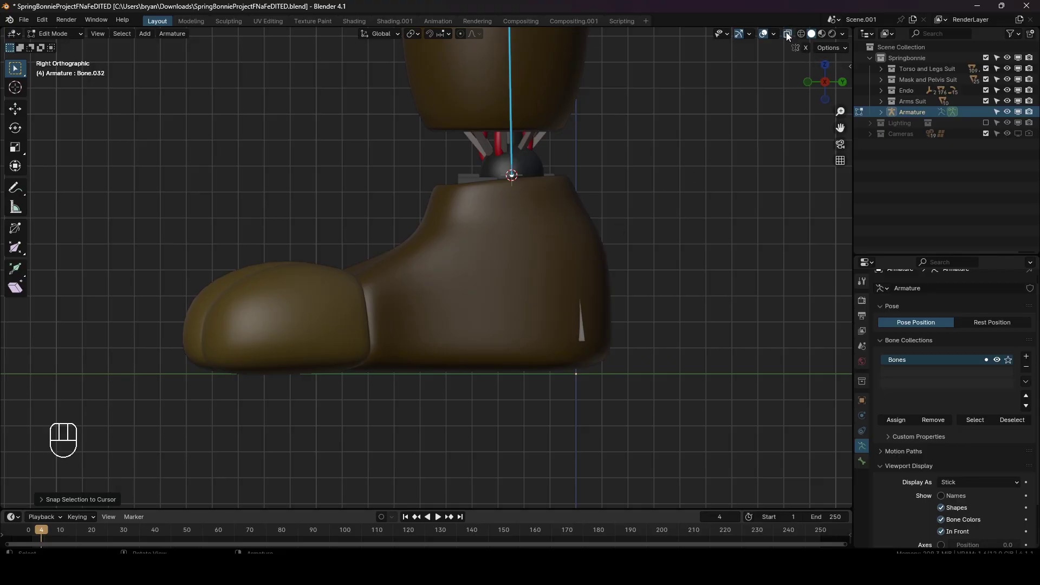
Extrude a foot bone from the left ankle forward to the toes, using X-ray display only while placing it.
left_click(787, 34)
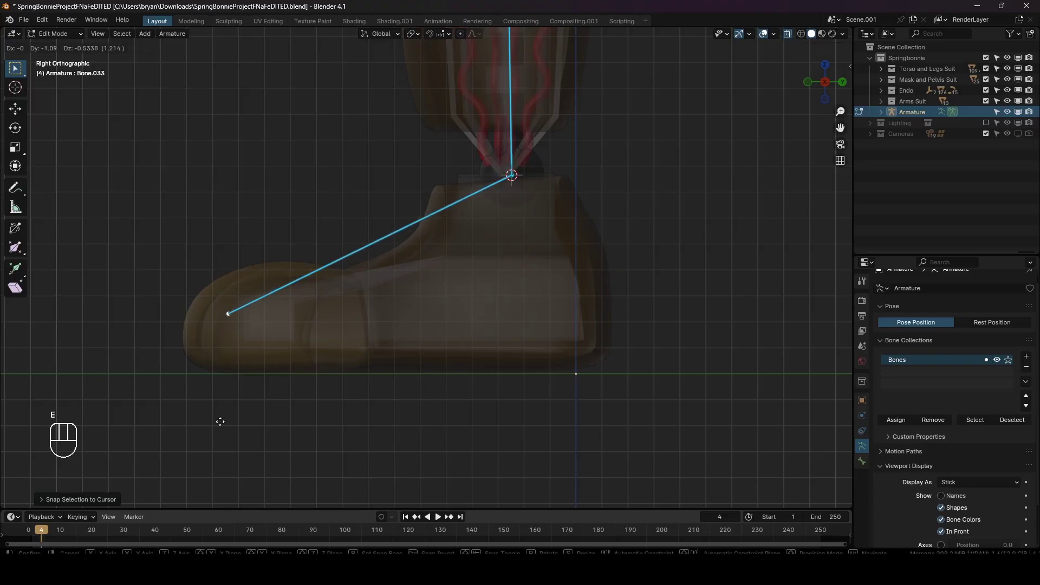
left_click(220, 421)
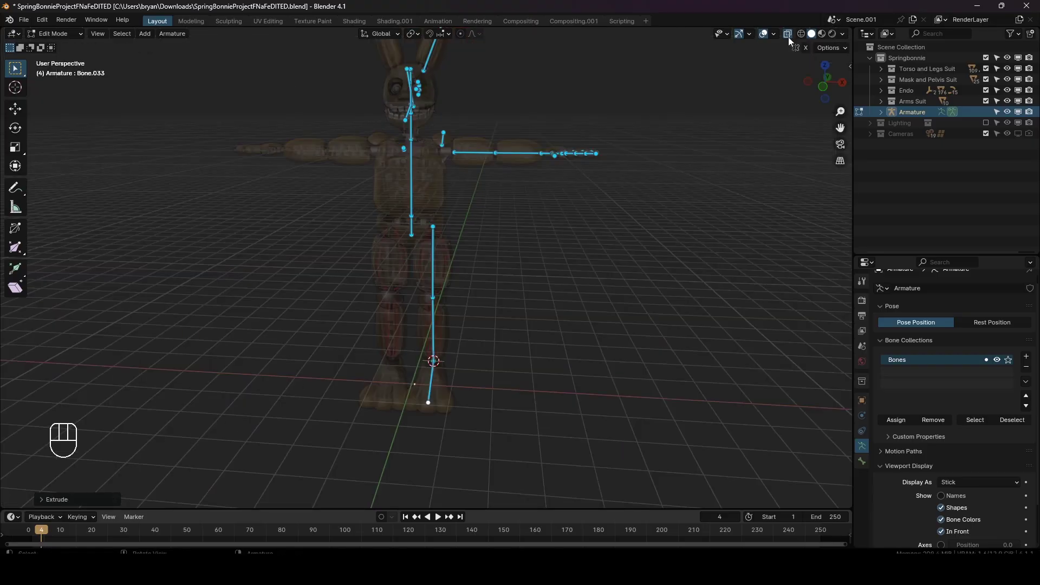
left_click(788, 34)
Parent the left thigh bone to the pelvis bone.
scroll(529, 190, "up", 4)
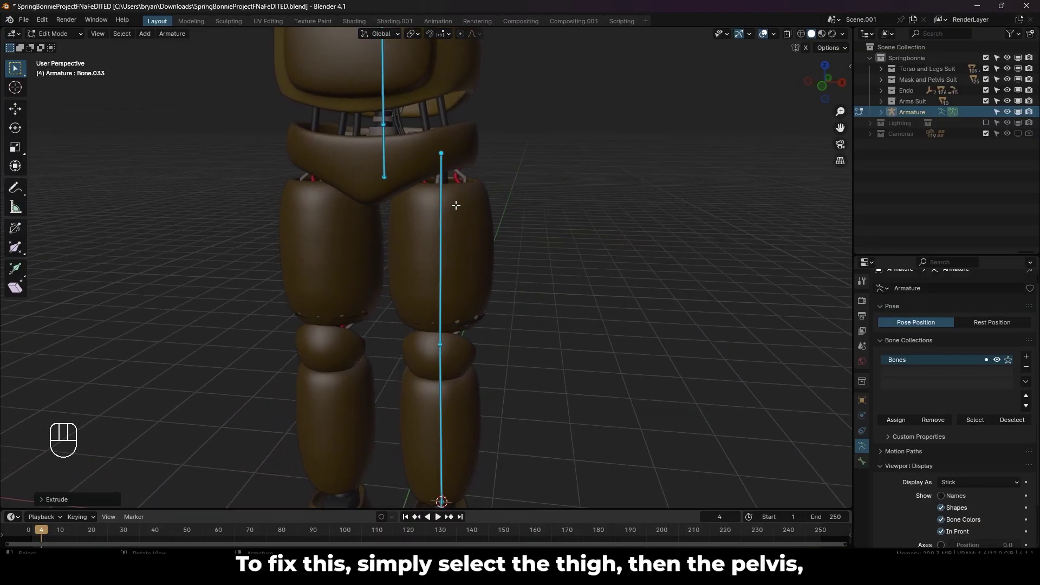
left_click(386, 147, "shift")
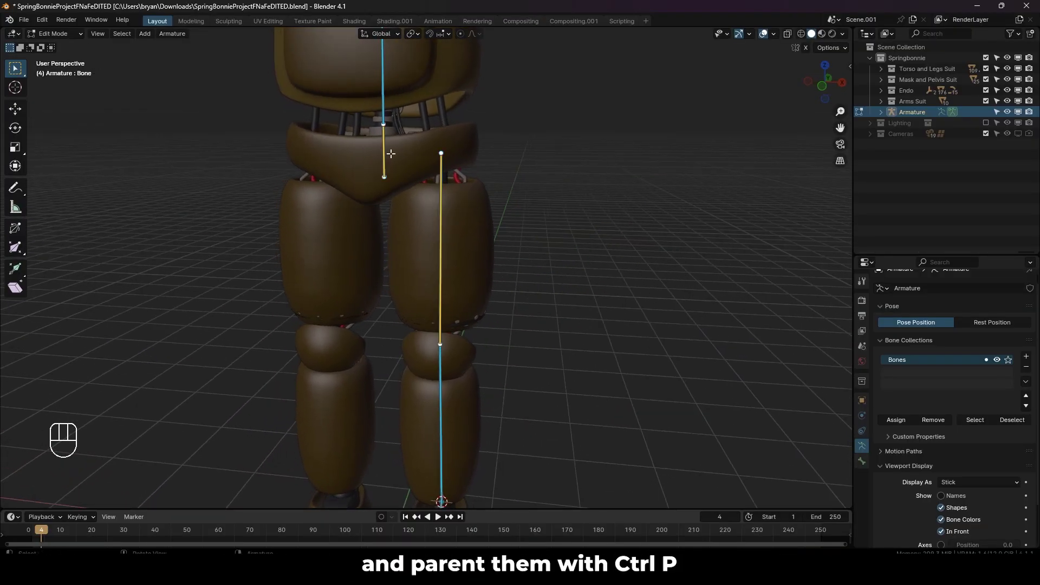
left_click(391, 154)
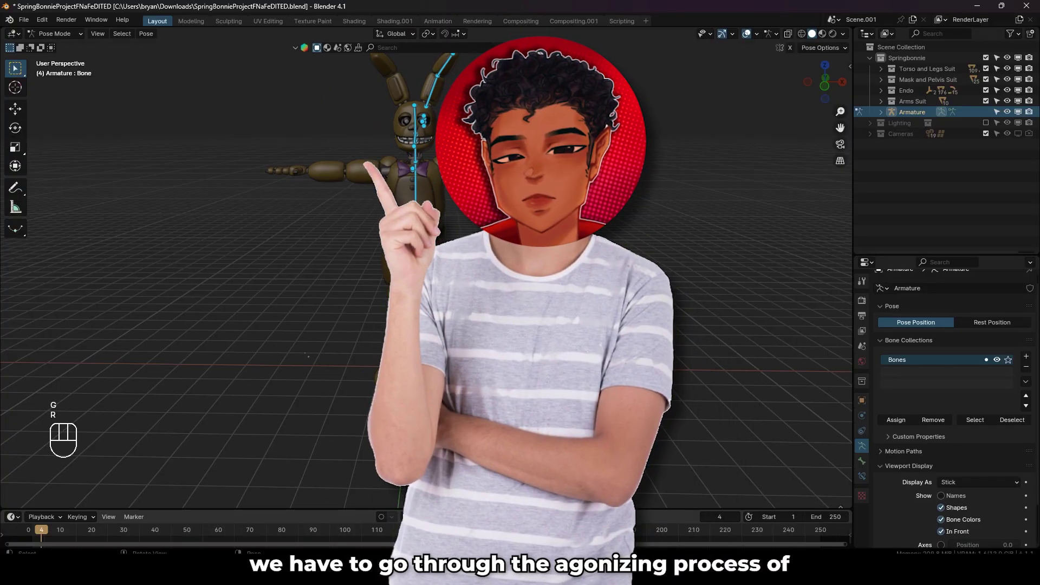
Return the armature to Edit Mode and open the bone properties of the pelvis bone.
left_click(73, 33)
left_click(67, 50)
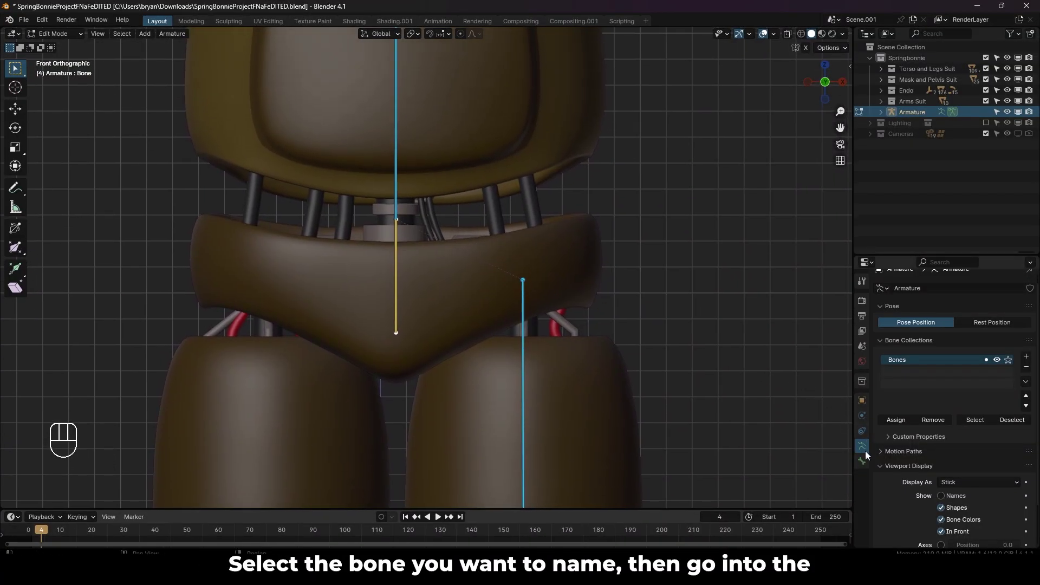
left_click(862, 461)
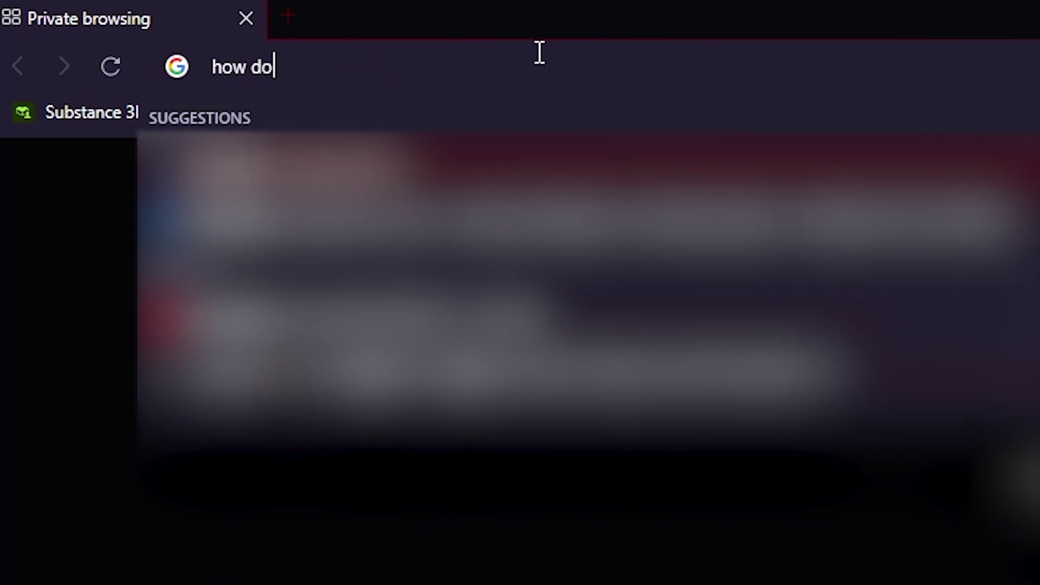
Search the web in the browser for "how do you name fingers please I need".
type("you name fin")
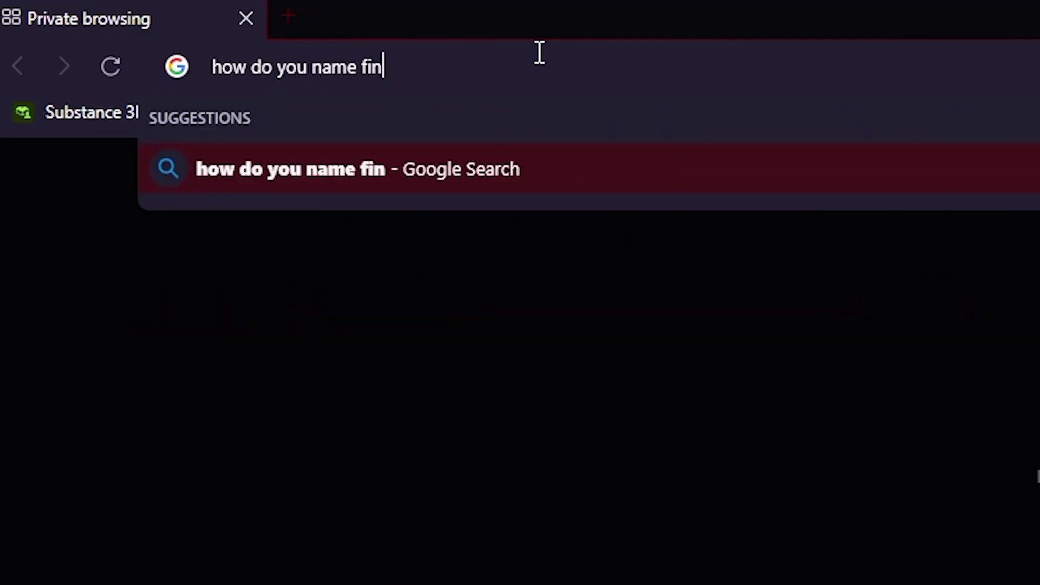
type("gers please I need")
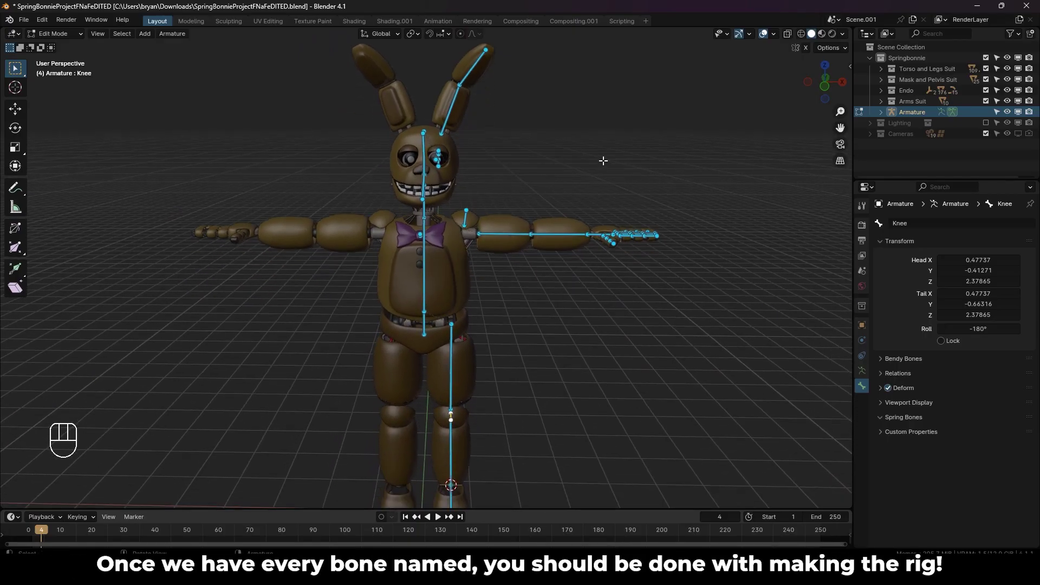
Select all bones on the character's left side in front view and auto-name them with left/right suffixes.
scroll(603, 161, "down", 3)
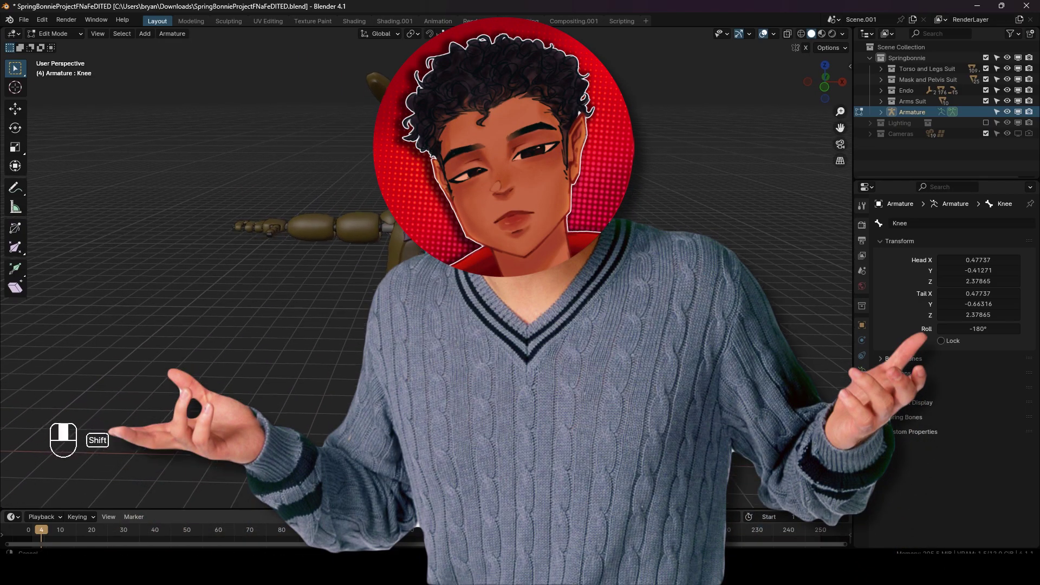
middle_click_drag(627, 210, 607, 217)
key("KP_1")
left_click_drag(451, 34, 732, 490)
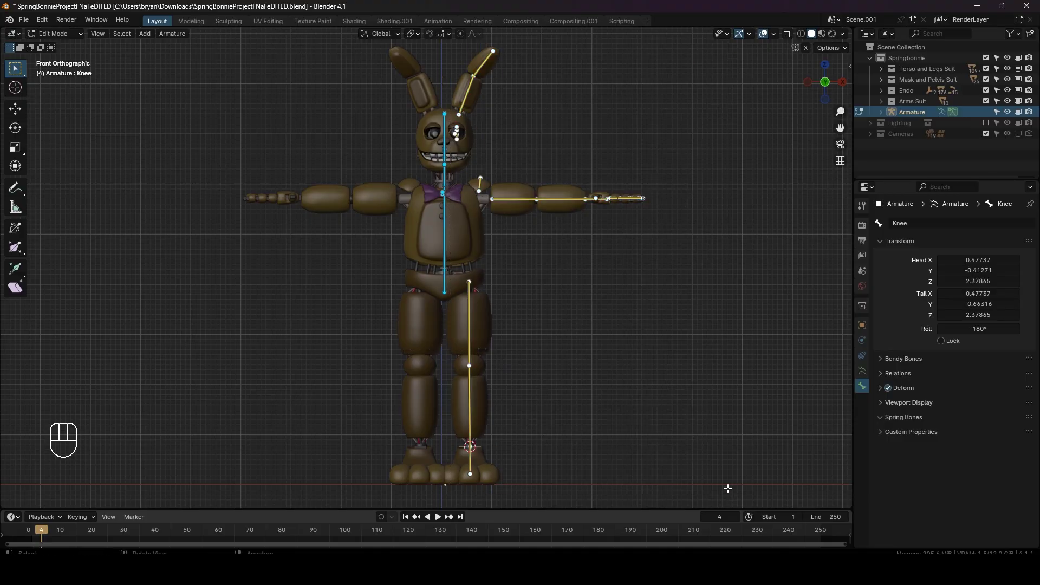
right_click(501, 246)
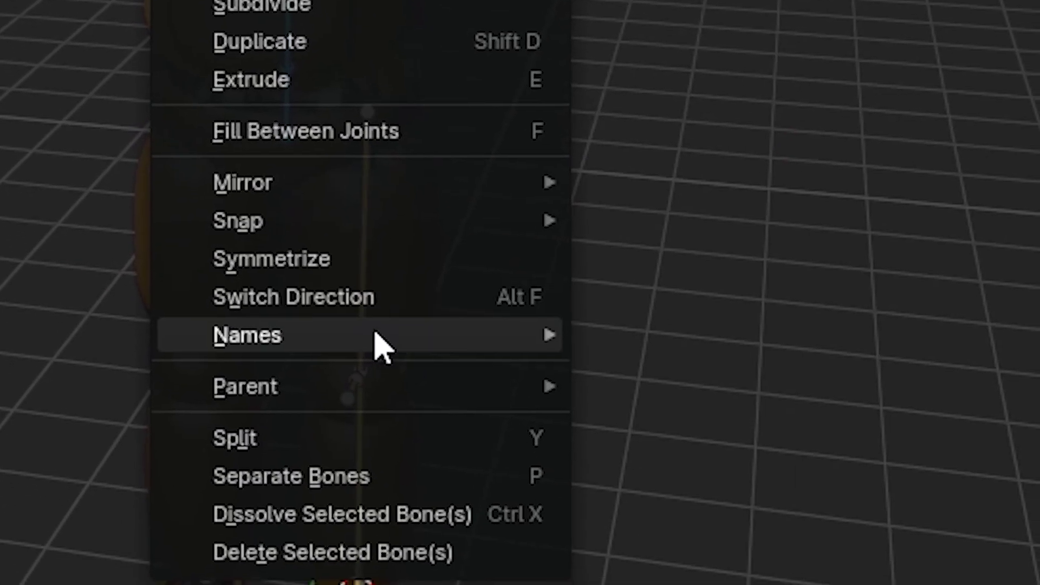
mouse_move(375, 333)
left_click(646, 340)
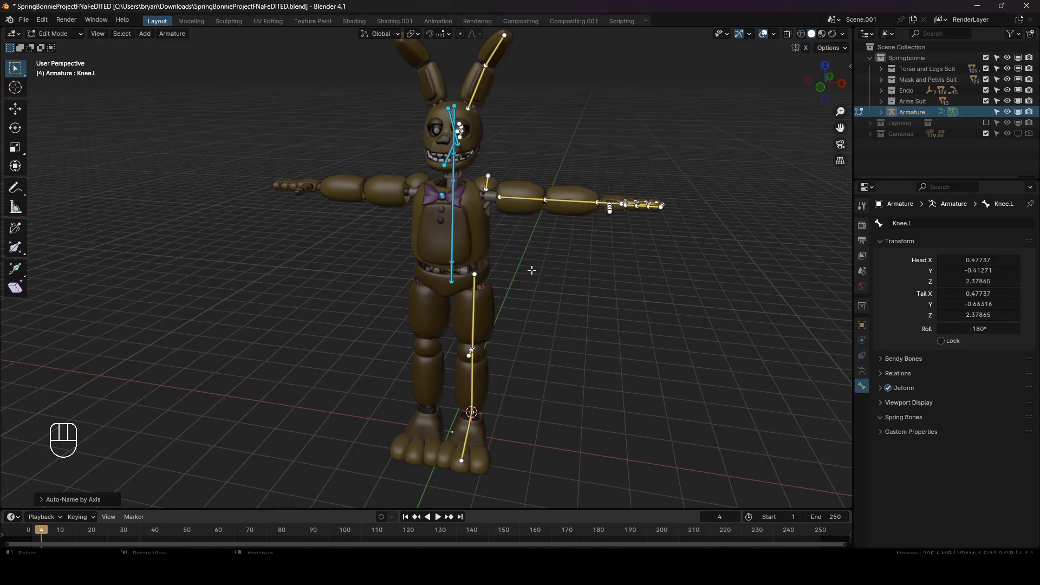
Symmetrize the selected left-side bones onto the character's right side.
right_click(530, 269)
left_click(531, 262)
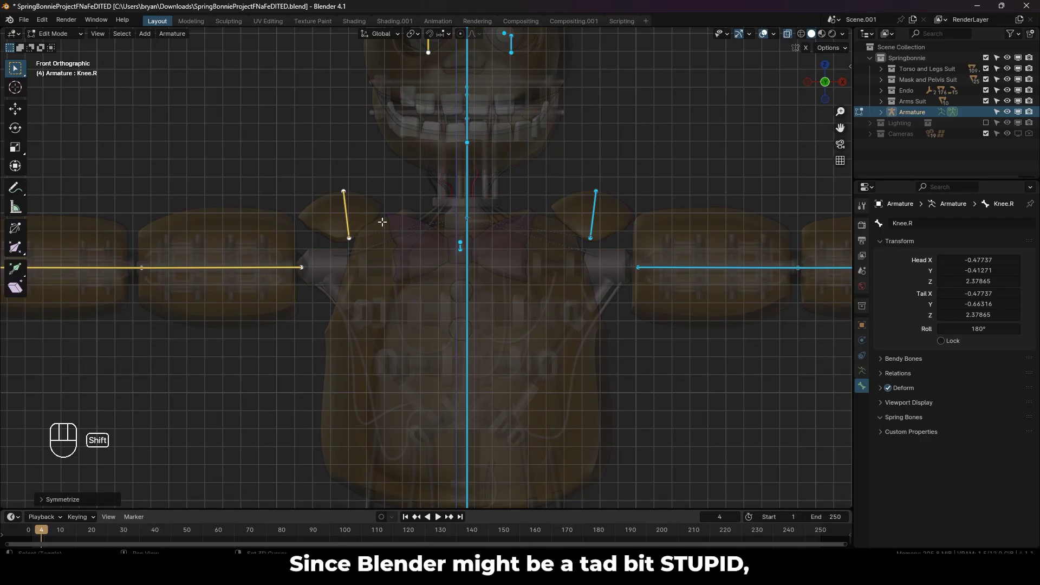
scroll(499, 198, "up", 2)
middle_click_drag(499, 198, 557, 193, "shift")
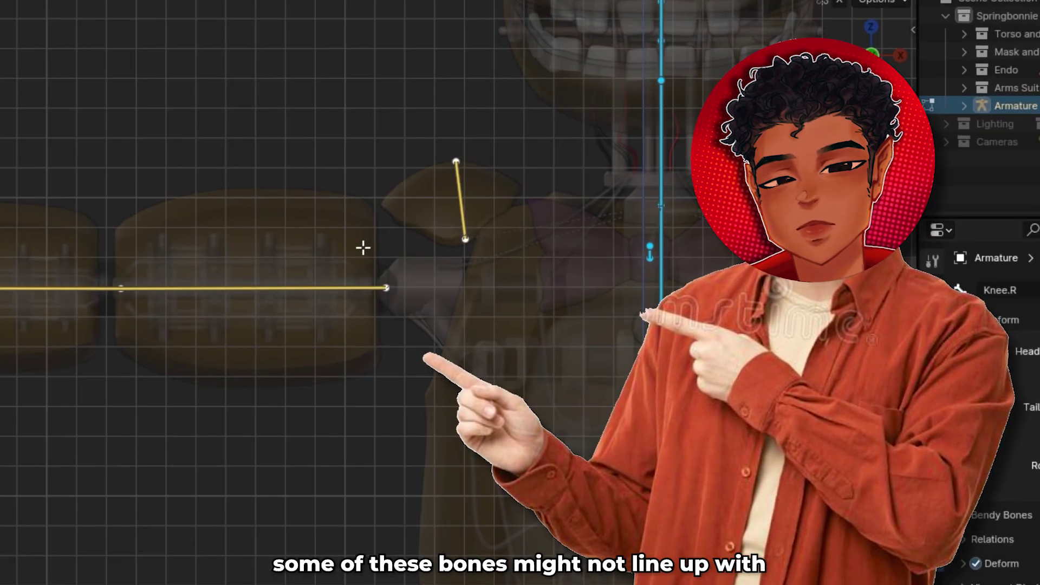
Snap the 3D cursor to the right eyeball's origin and snap the base of the Eye.R bone to the cursor.
key("shift+s")
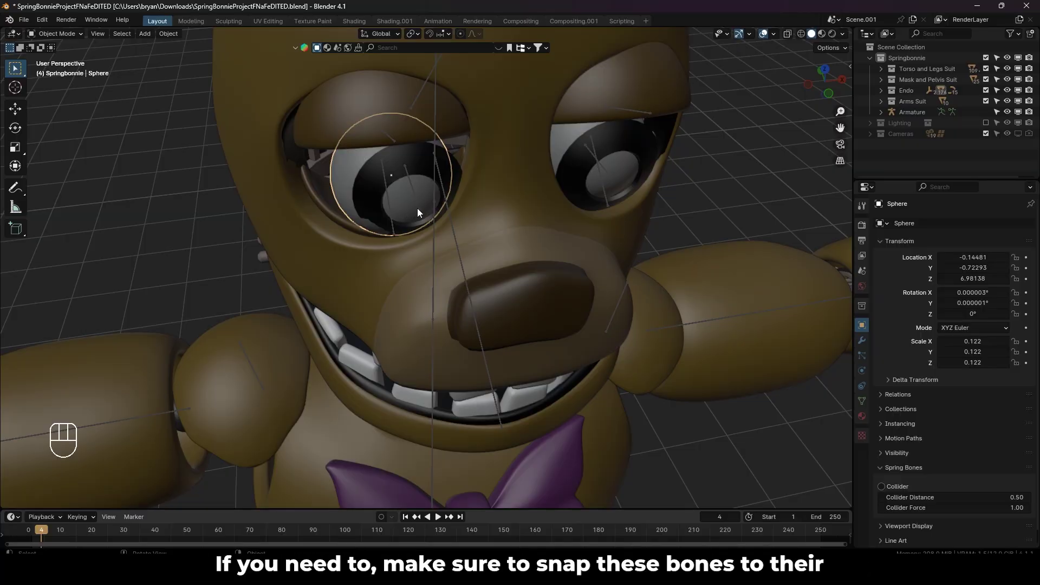
left_click(427, 272)
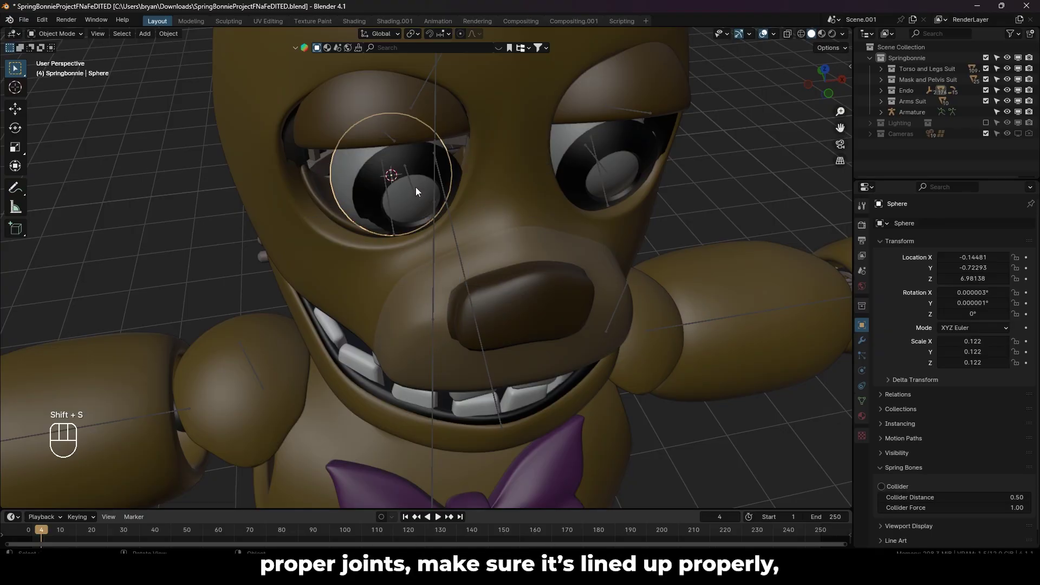
left_click(414, 188)
key("Tab")
key("shift+s")
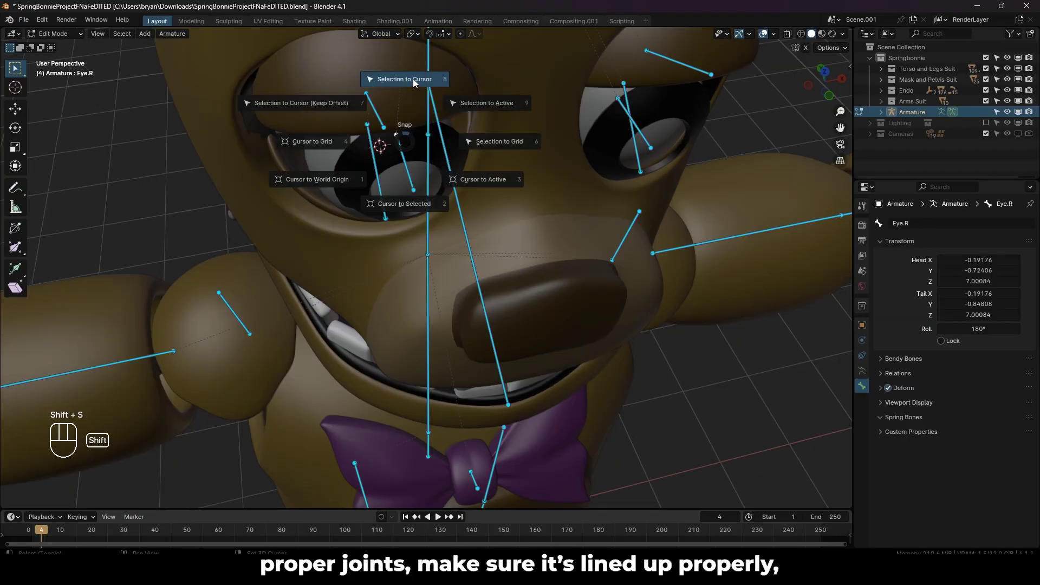
left_click(413, 79)
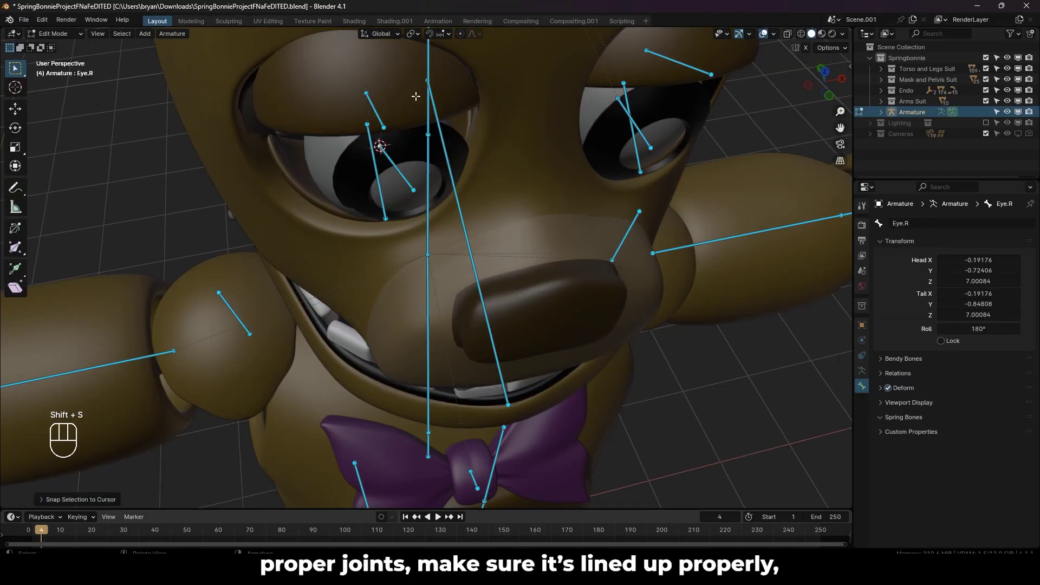
key("shift+s")
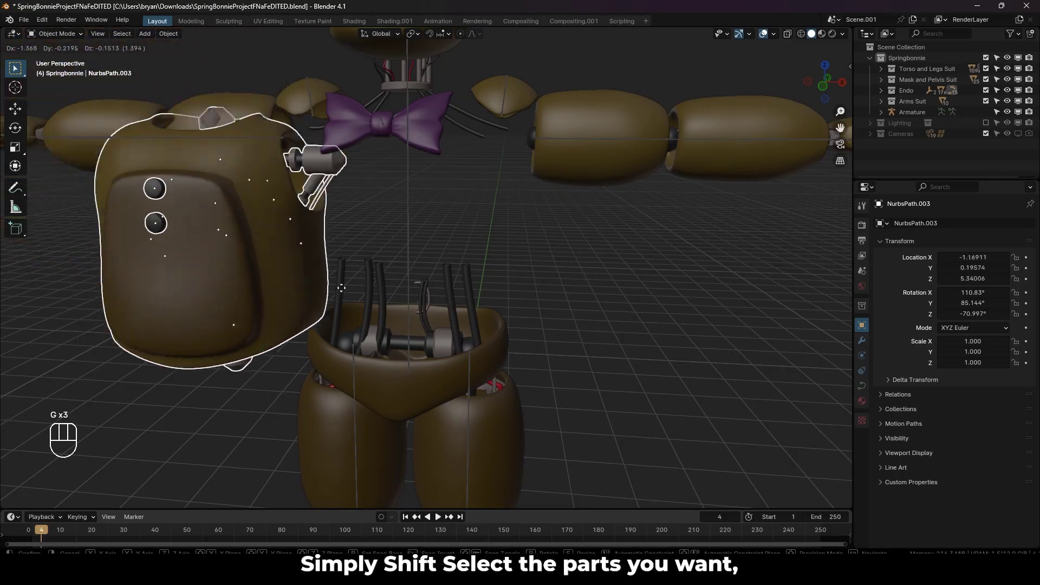
Parent the selected torso parts to the Torso bone in Pose Mode using the Bone option.
middle_click_drag(412, 162, 467, 162)
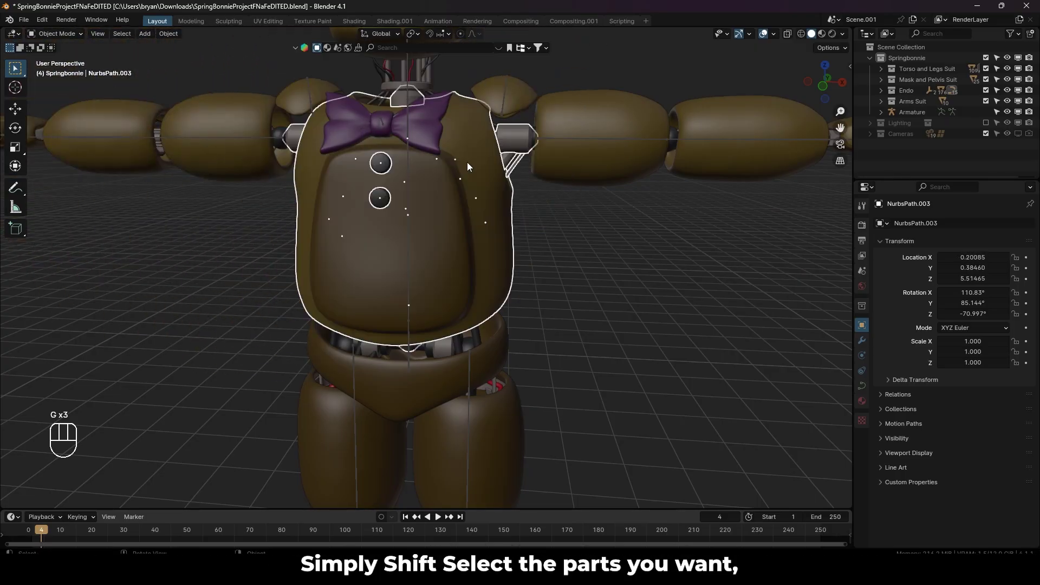
scroll(500, 190, "up", 5)
scroll(406, 220, "down", 4)
left_click(409, 220, "shift")
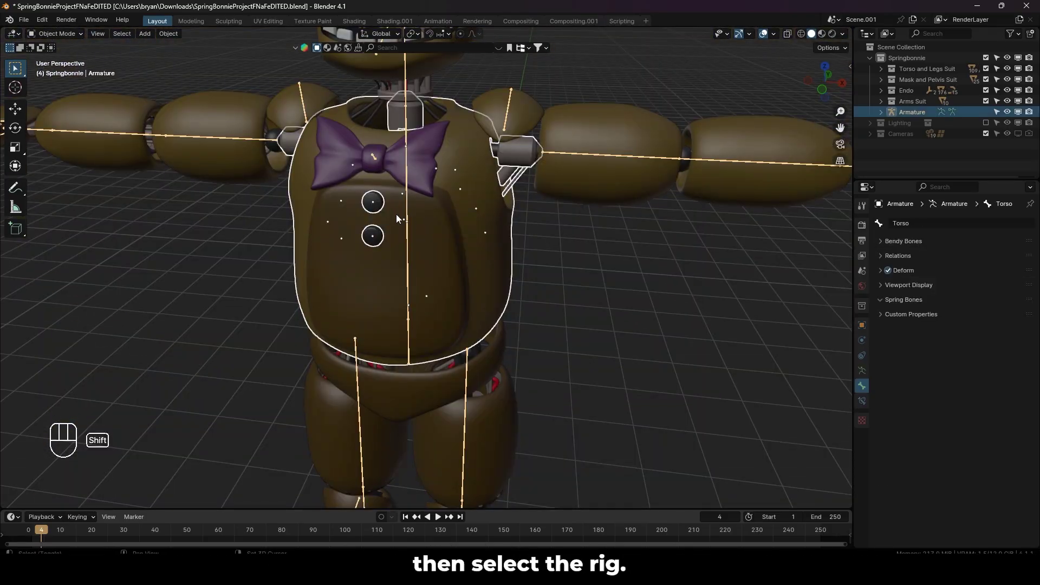
left_click(56, 34)
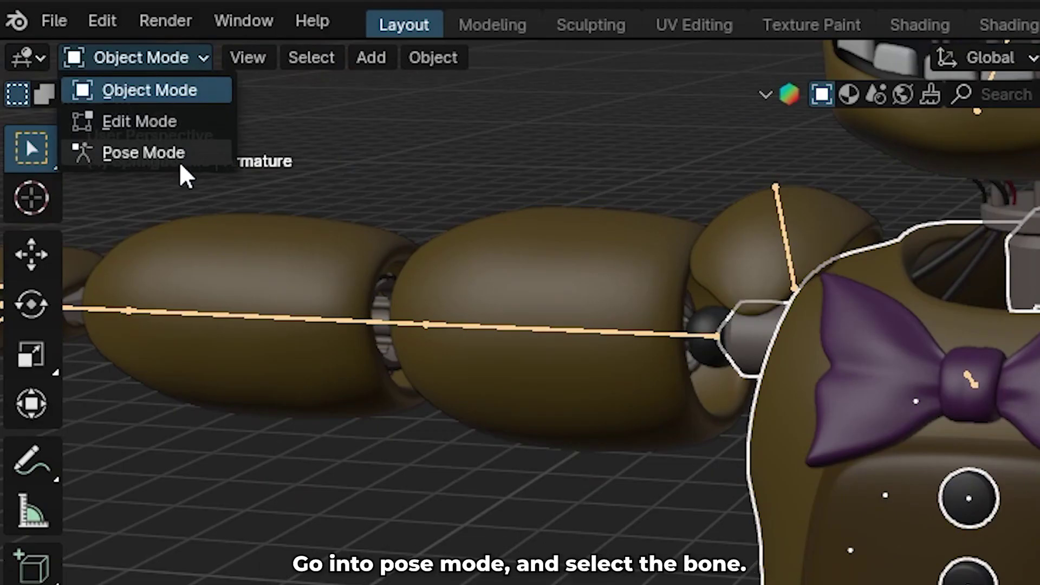
left_click(180, 161)
left_click(407, 245)
key("ctrl+p")
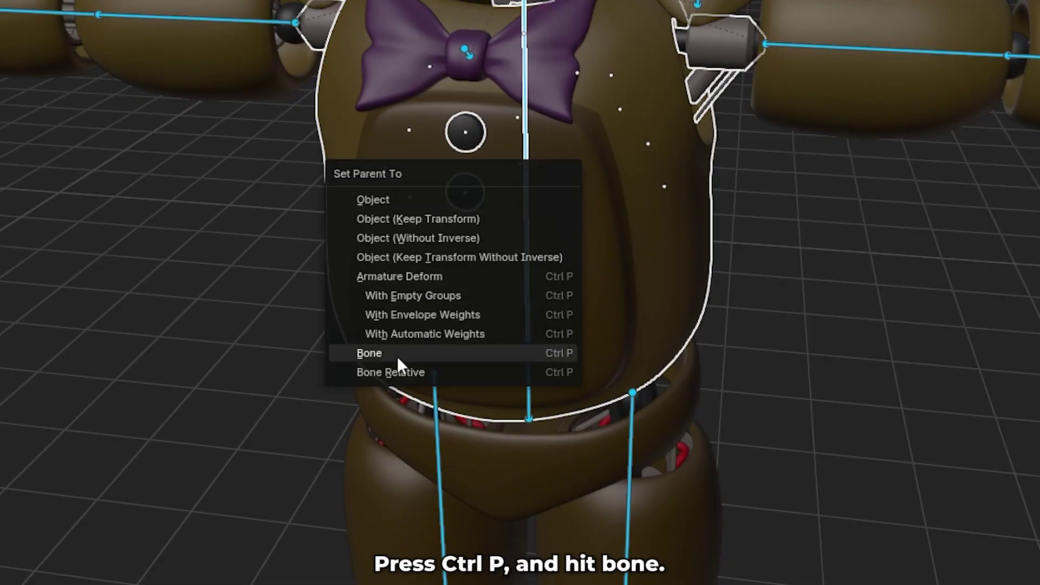
left_click(379, 353)
Parent the bow tie parts to the Tie bone with the Bone option and test the link by rotating the bone about Y.
middle_click_drag(336, 329, 388, 258)
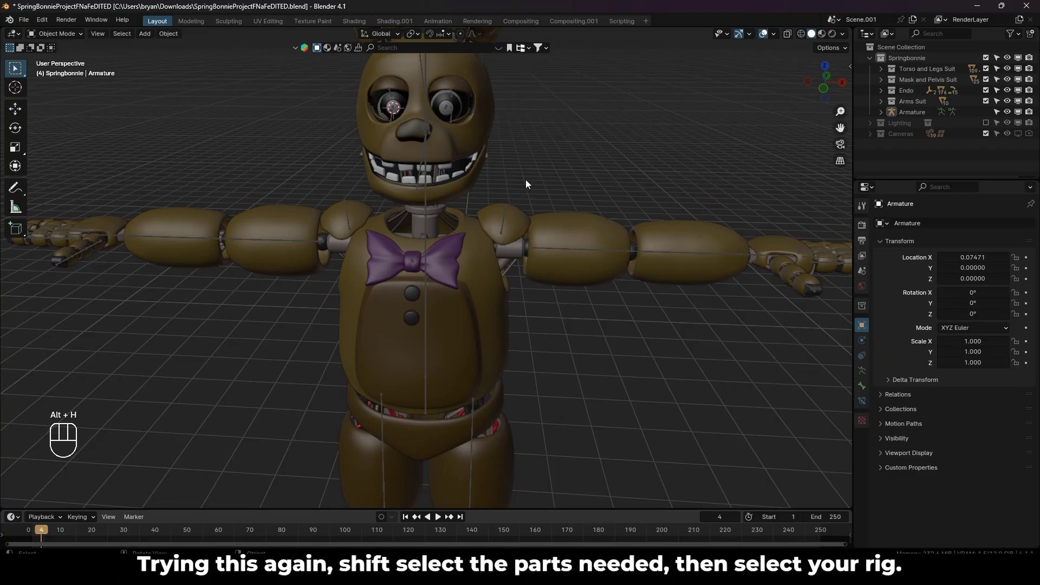
scroll(460, 246, "up", 5)
left_click(392, 249, "shift")
left_click(56, 34)
left_click(60, 68)
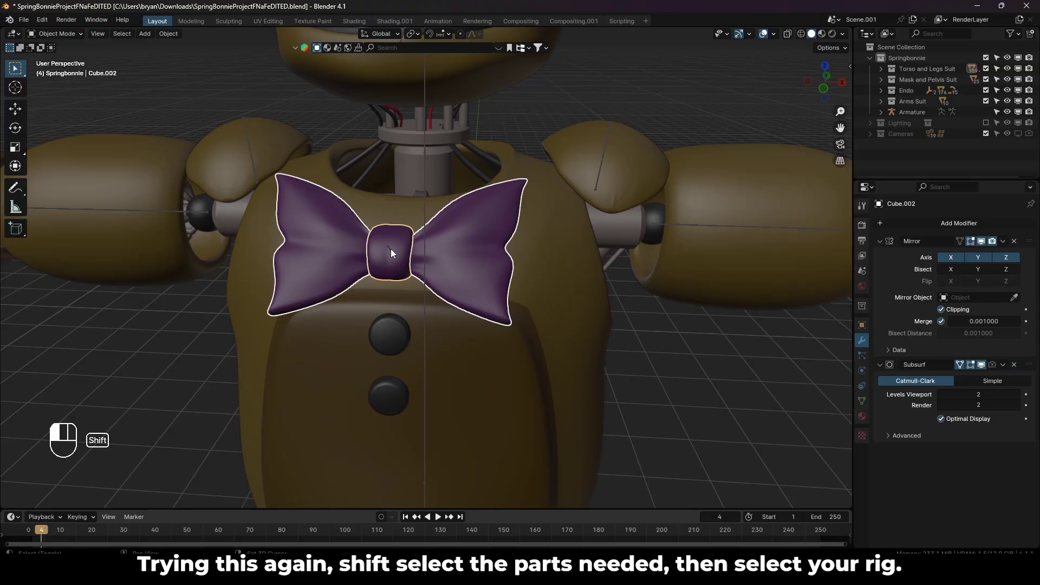
left_click(813, 490)
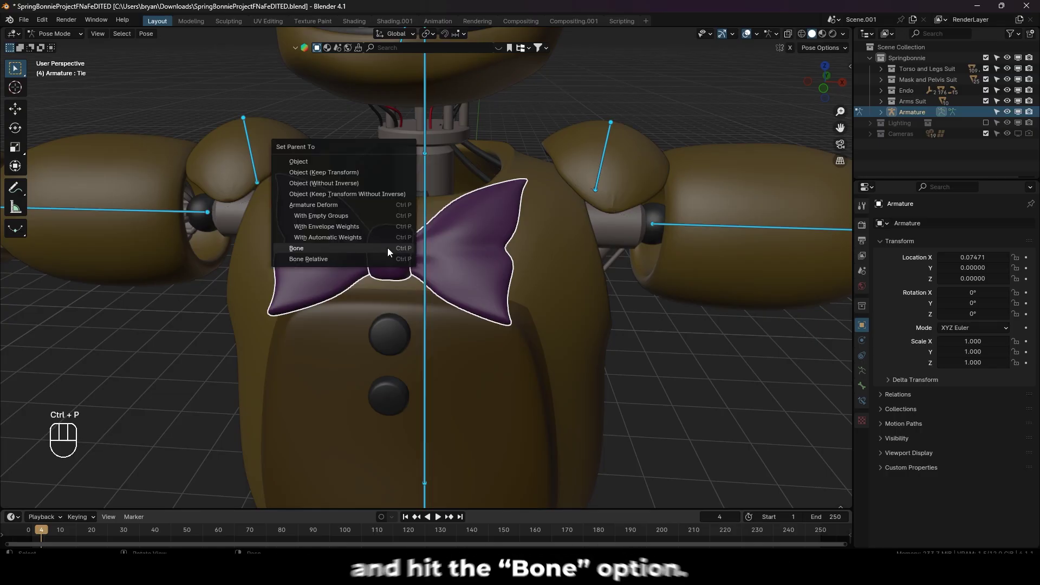
left_click(386, 248)
key("y")
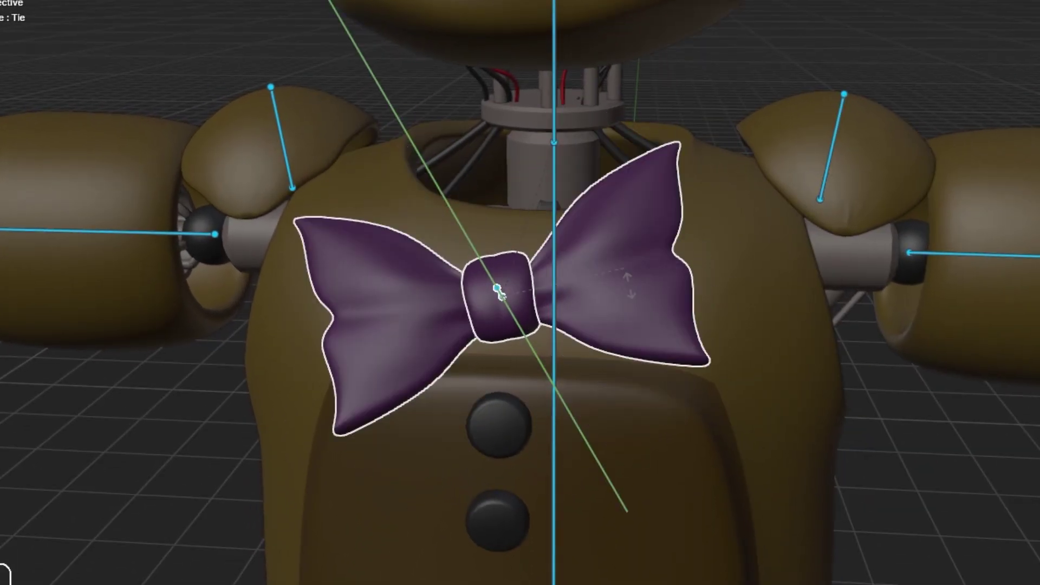
key("Escape")
Hide the parented bow tie in Object Mode while keeping the armature visible.
key("ctrl+Tab")
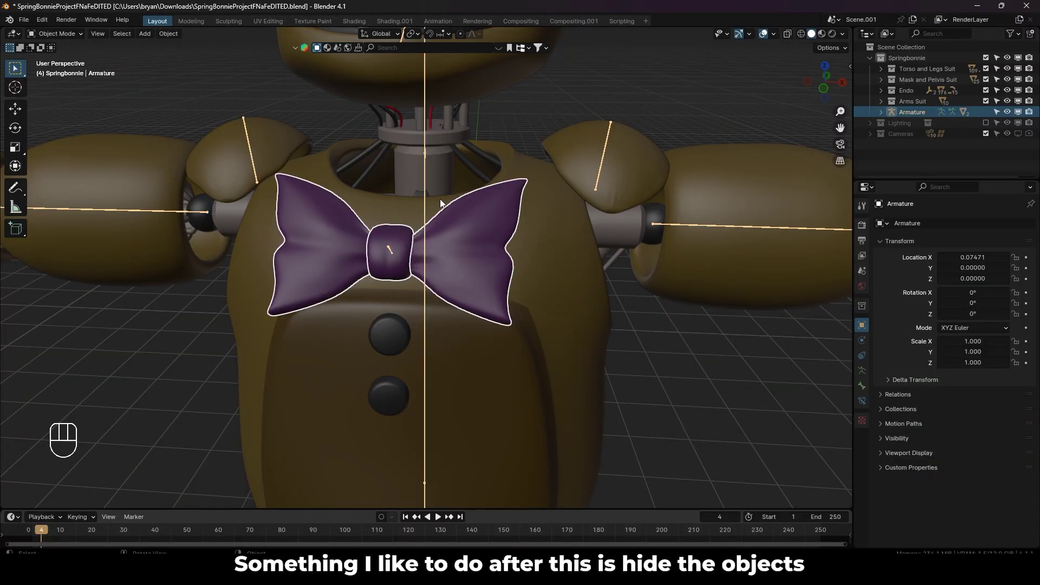
key("h")
left_click(1007, 111)
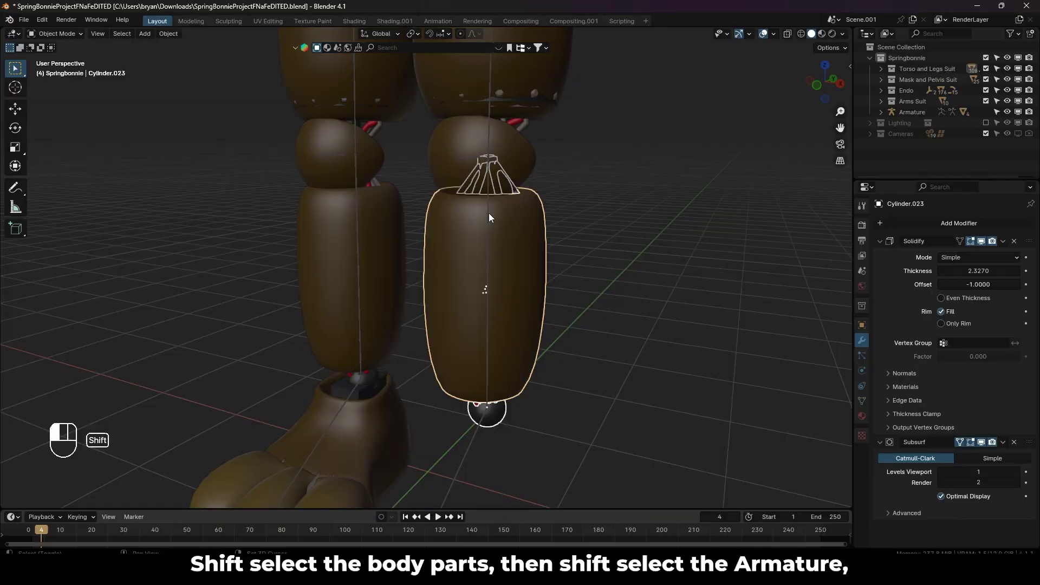
Parent the selected left lower-leg parts to the LowerLeg.L bone in Pose Mode using the Bone option.
left_click(489, 213, "shift")
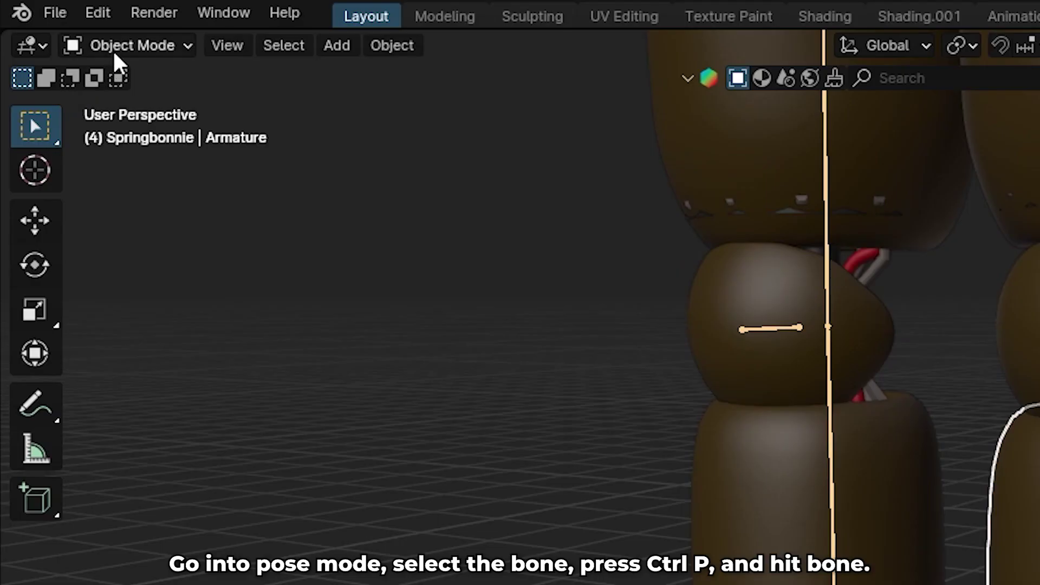
left_click(51, 34)
left_click(54, 69)
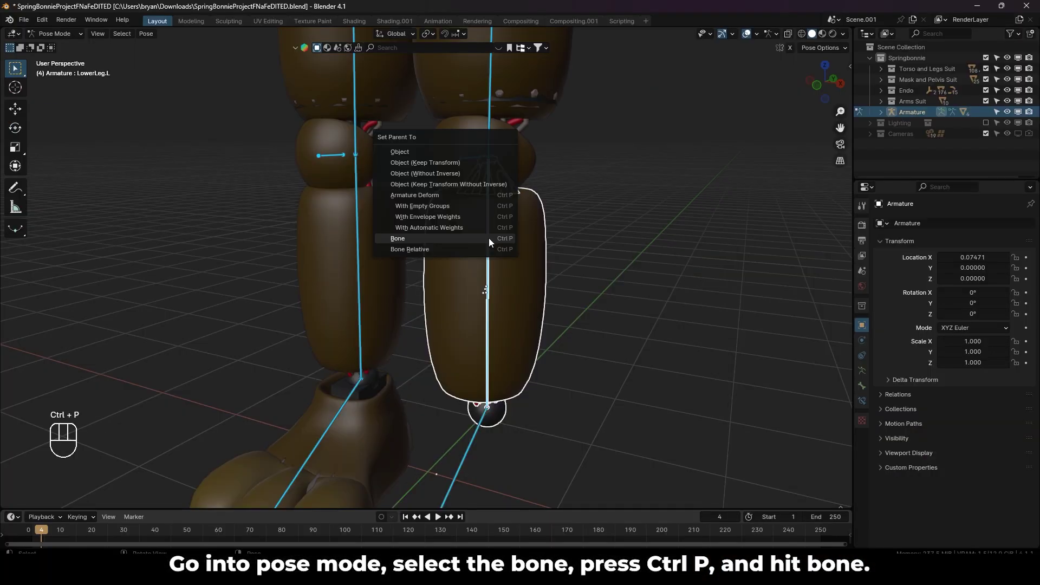
left_click(489, 238)
middle_click_drag(528, 235, 564, 239)
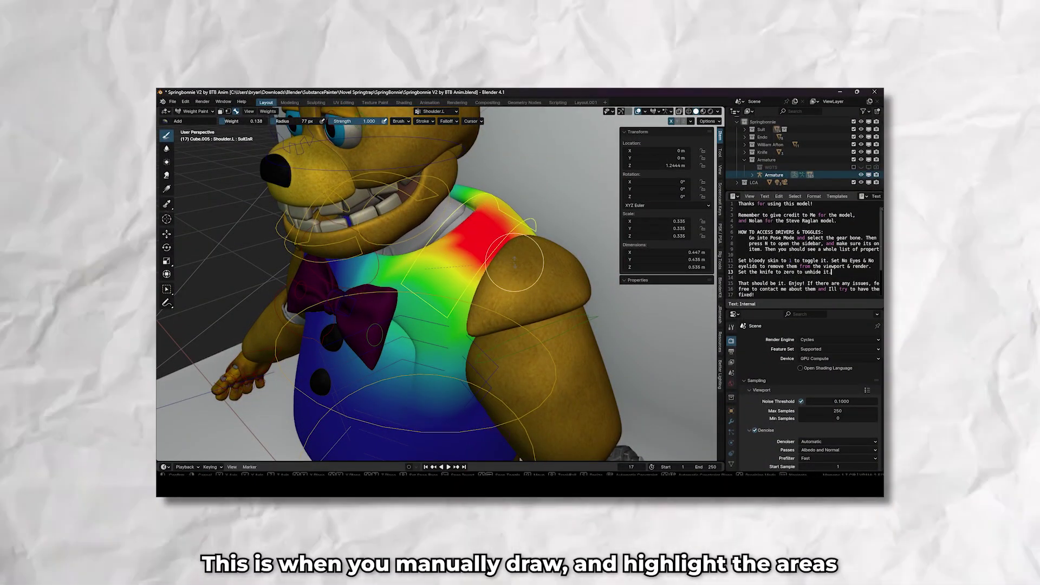
Rotate the Shoulder.L bone freely with trackball rotation on the weight-painted Springbonnie V2 model to test its deformation.
key("r")
key("r")
left_click(516, 258)
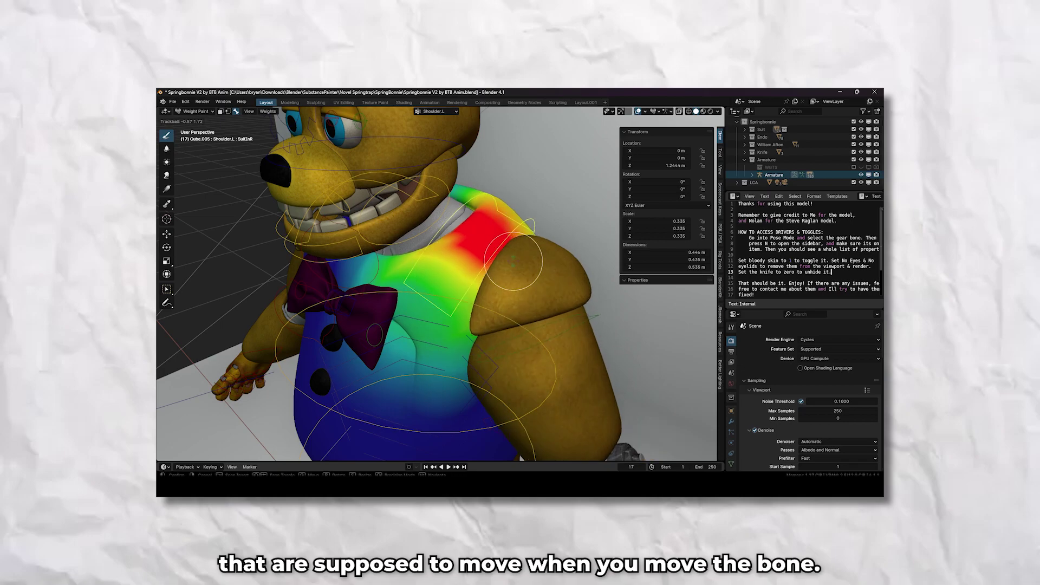